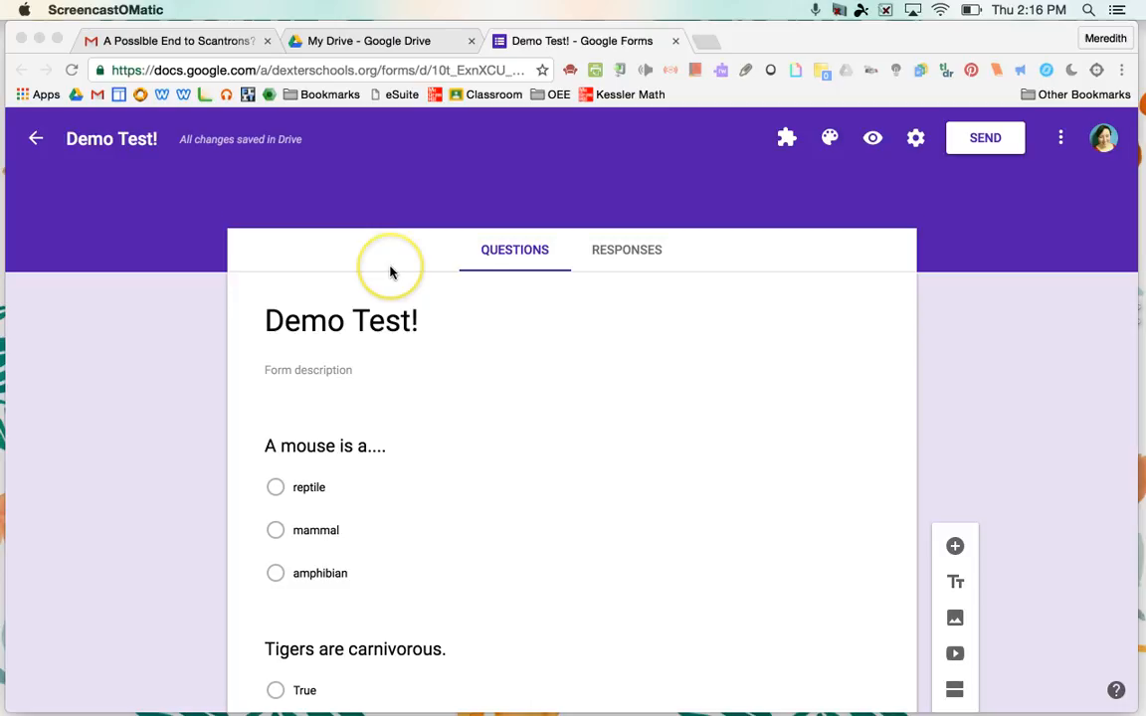
# Step: Turn the Demo Test! form into a quiz in its quiz settings
pyautogui.scroll(-1, 390, 271)
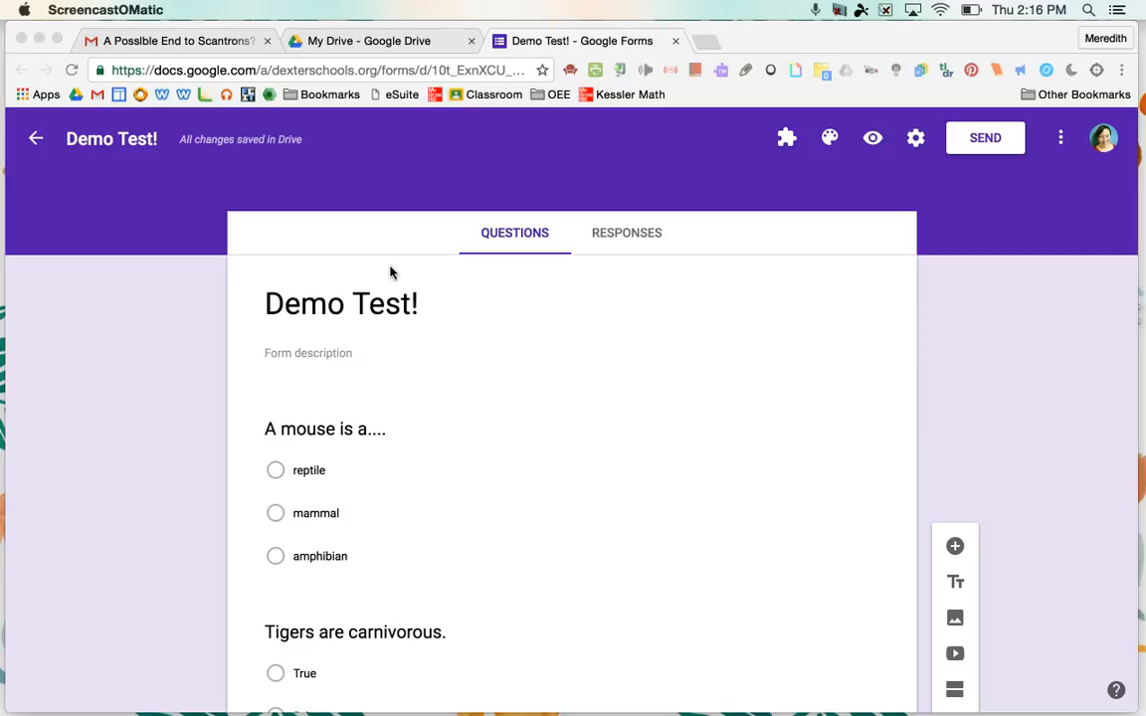
pyautogui.scroll(-3, 391, 272)
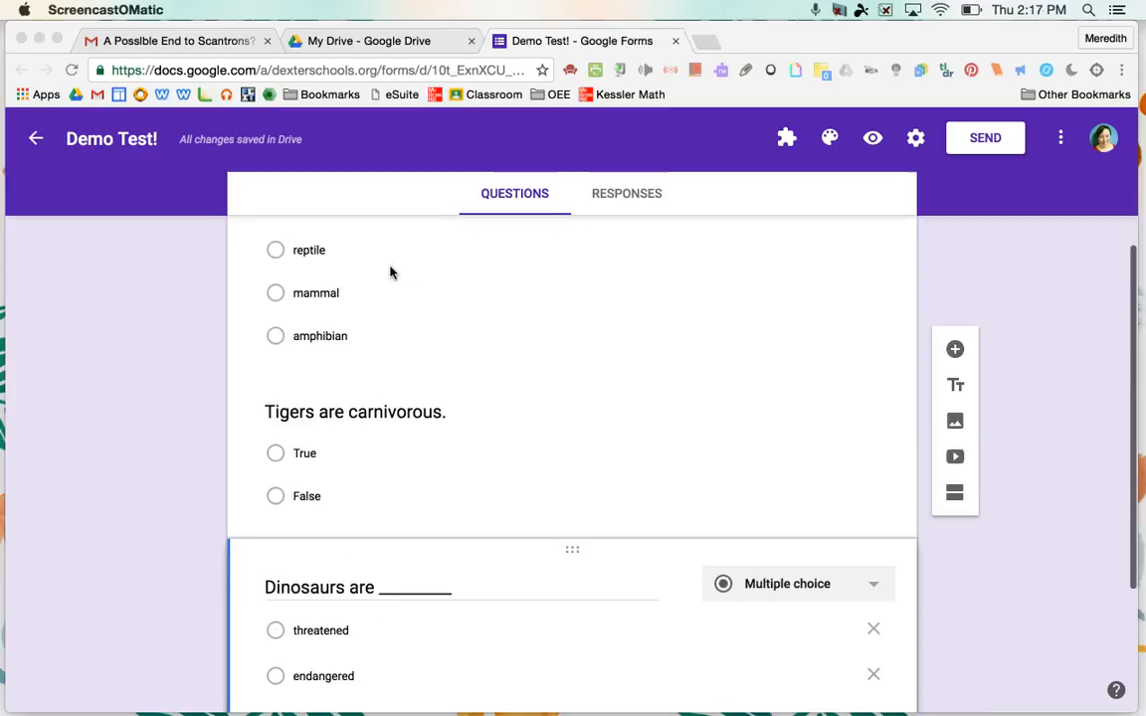
pyautogui.scroll(5, 391, 268)
pyautogui.click(772, 169)
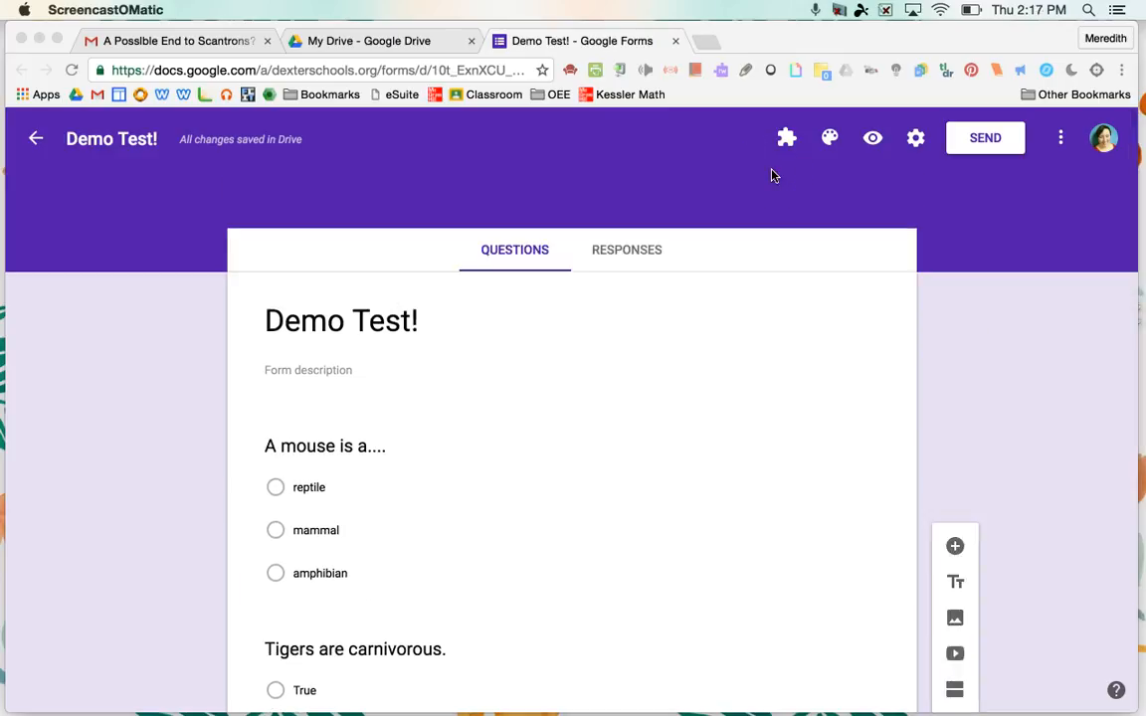
pyautogui.click(914, 140)
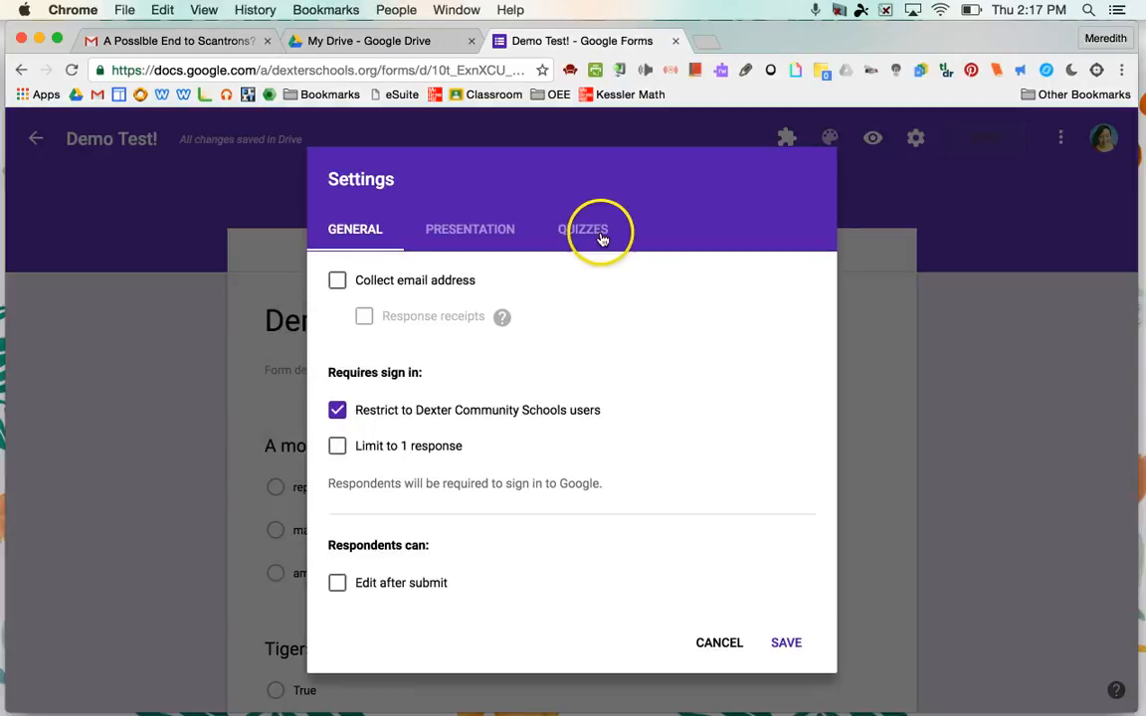
pyautogui.click(599, 233)
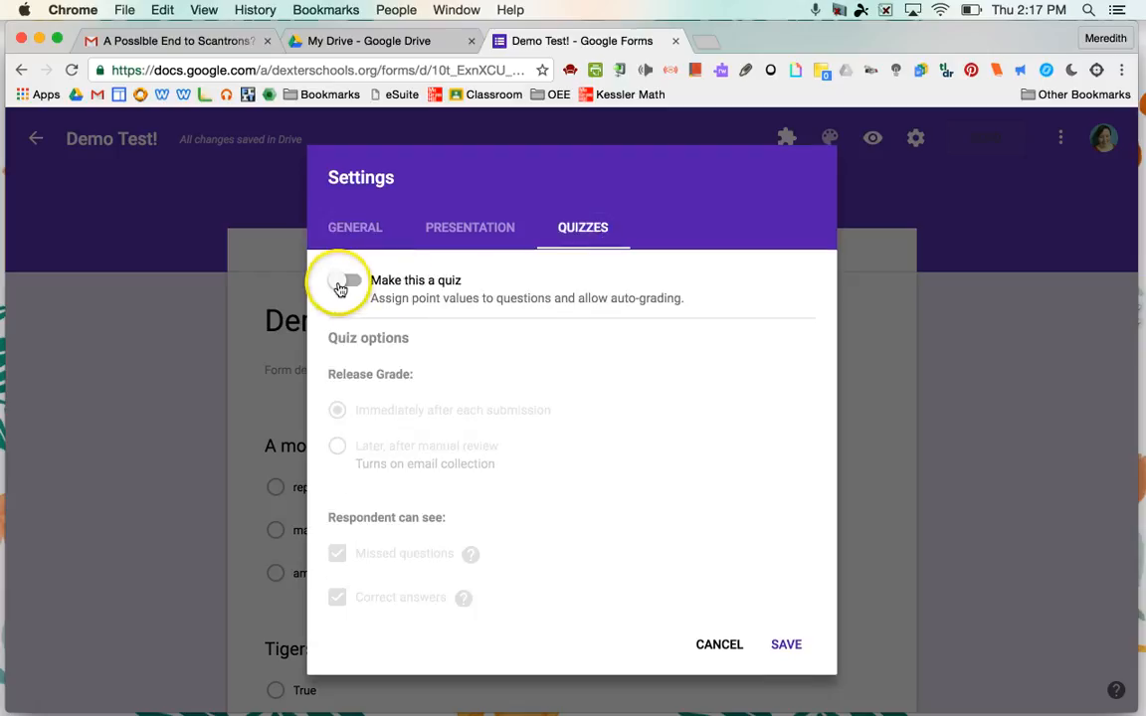
pyautogui.click(343, 288)
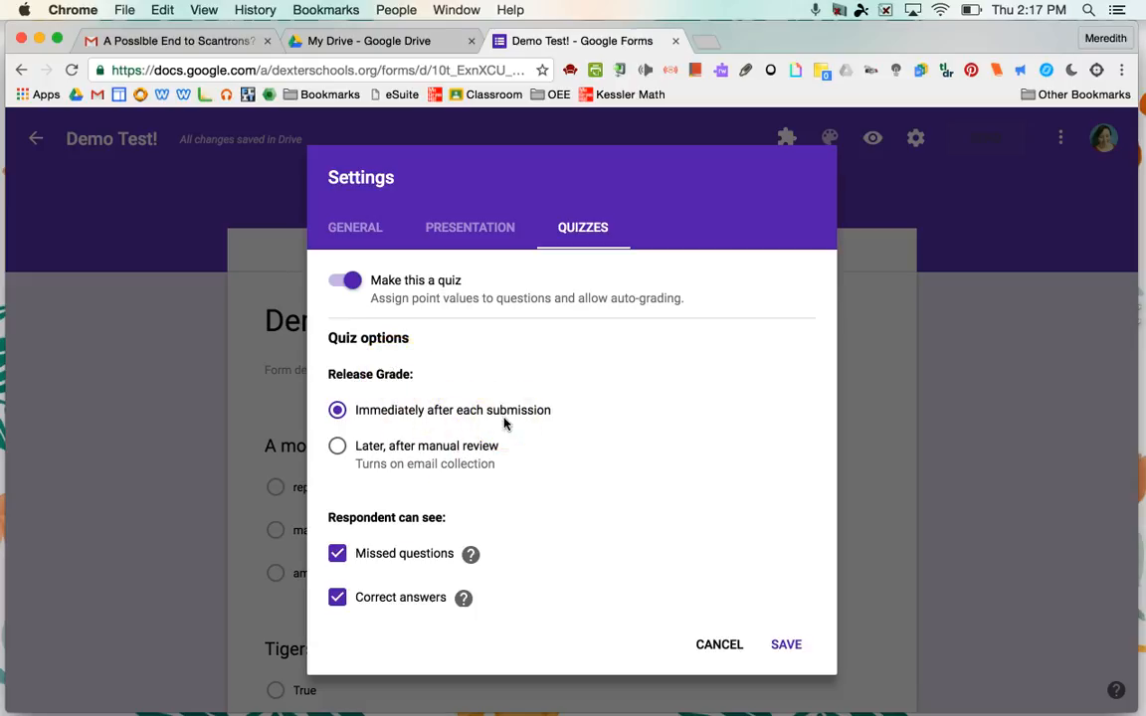
# Step: Release grades later, after manual review, hide missed questions and correct answers from respondents, and save the settings
pyautogui.click(337, 449)
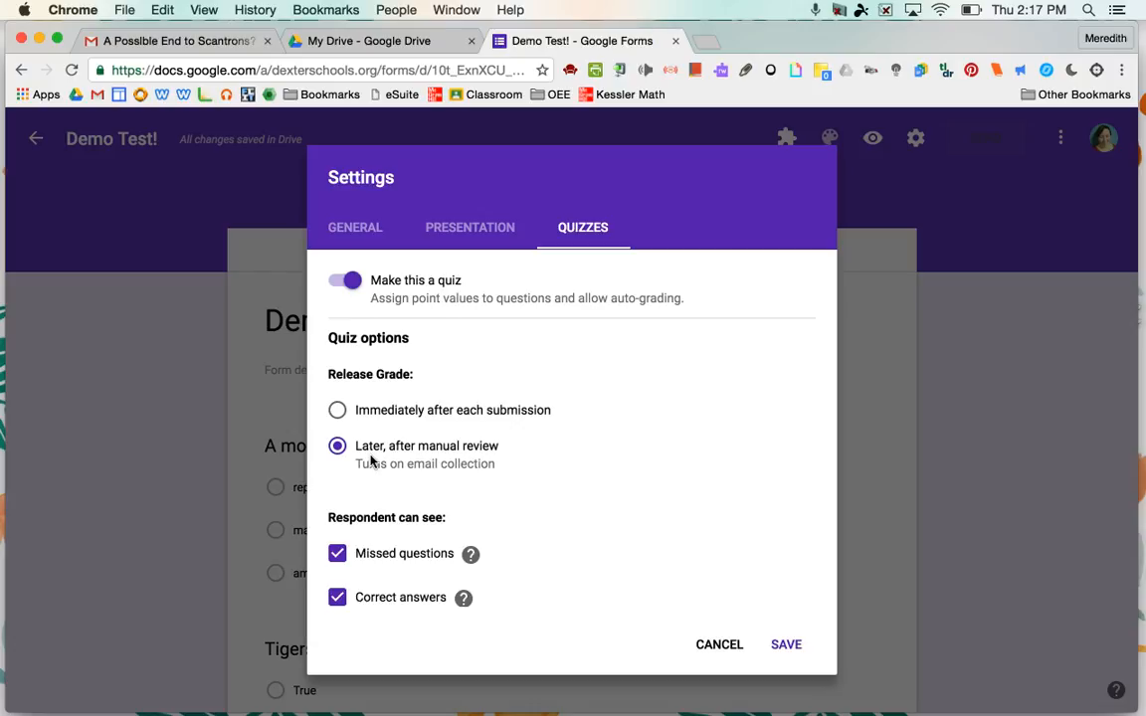
pyautogui.click(337, 555)
pyautogui.click(337, 597)
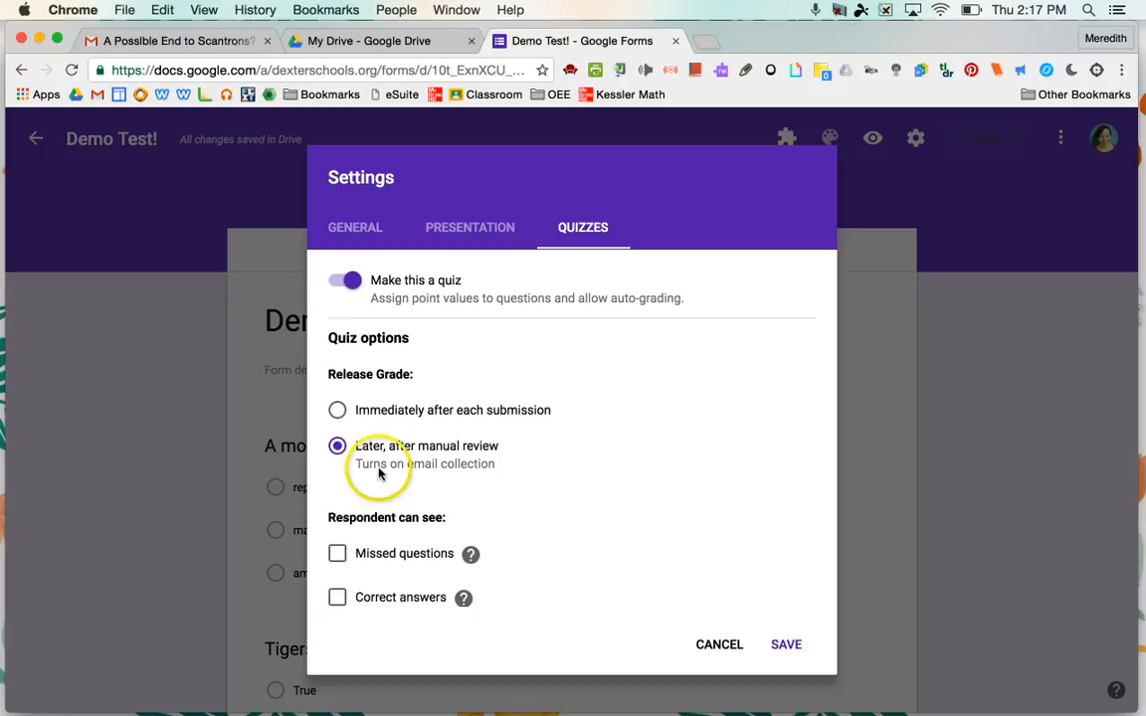
pyautogui.click(793, 644)
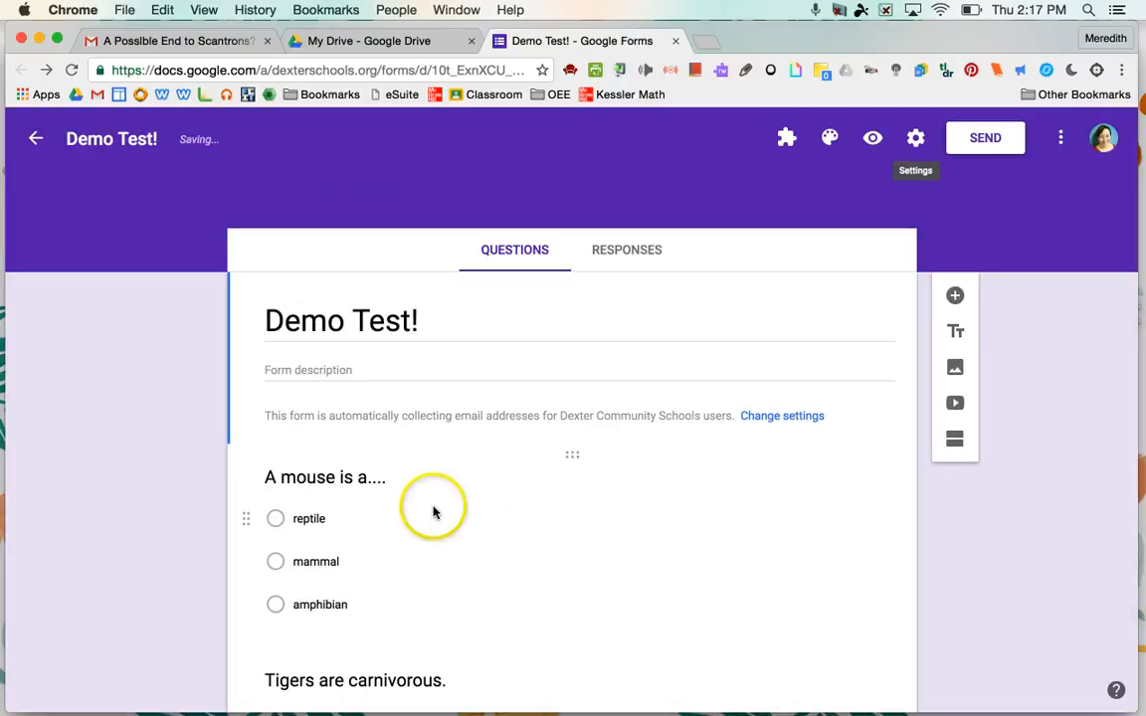
# Step: Open the answer key for the question "A mouse is a...."
pyautogui.scroll(-2, 437, 440)
pyautogui.click(437, 441)
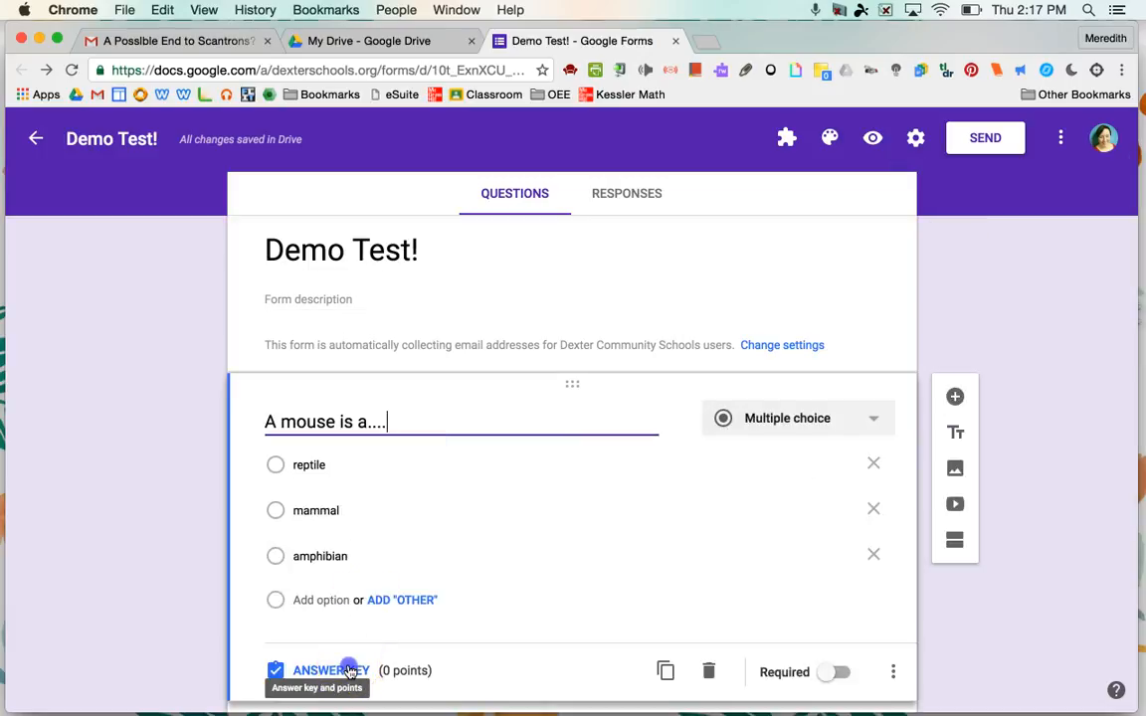
pyautogui.click(339, 670)
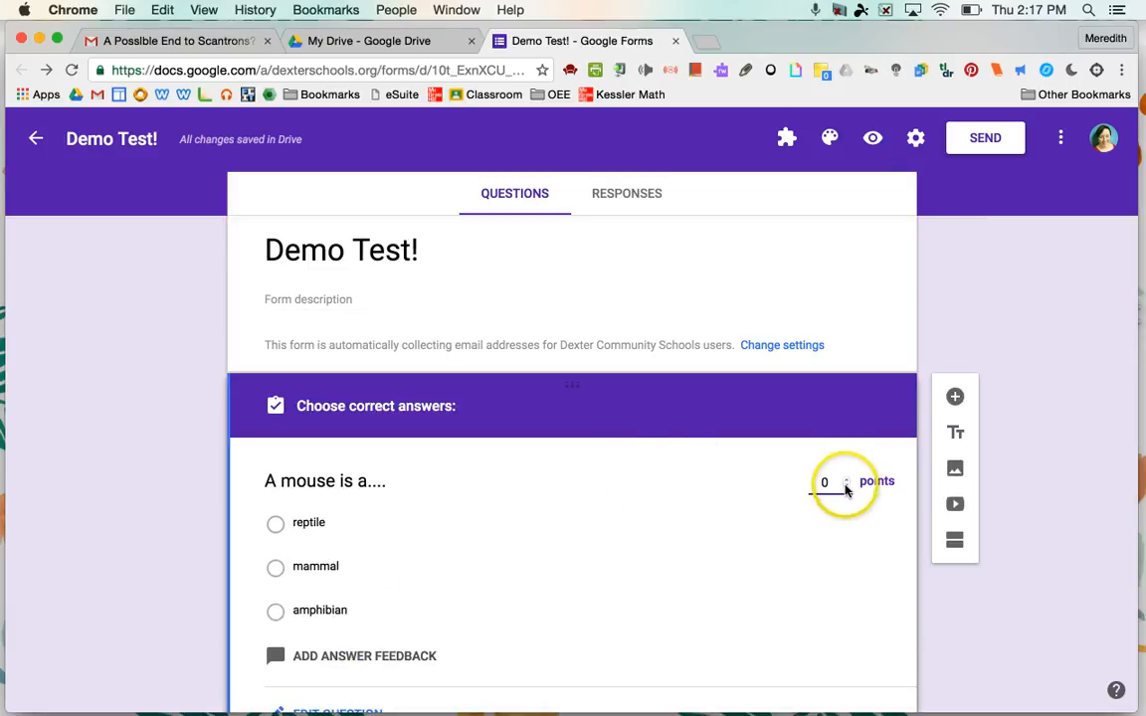
pyautogui.click(845, 479)
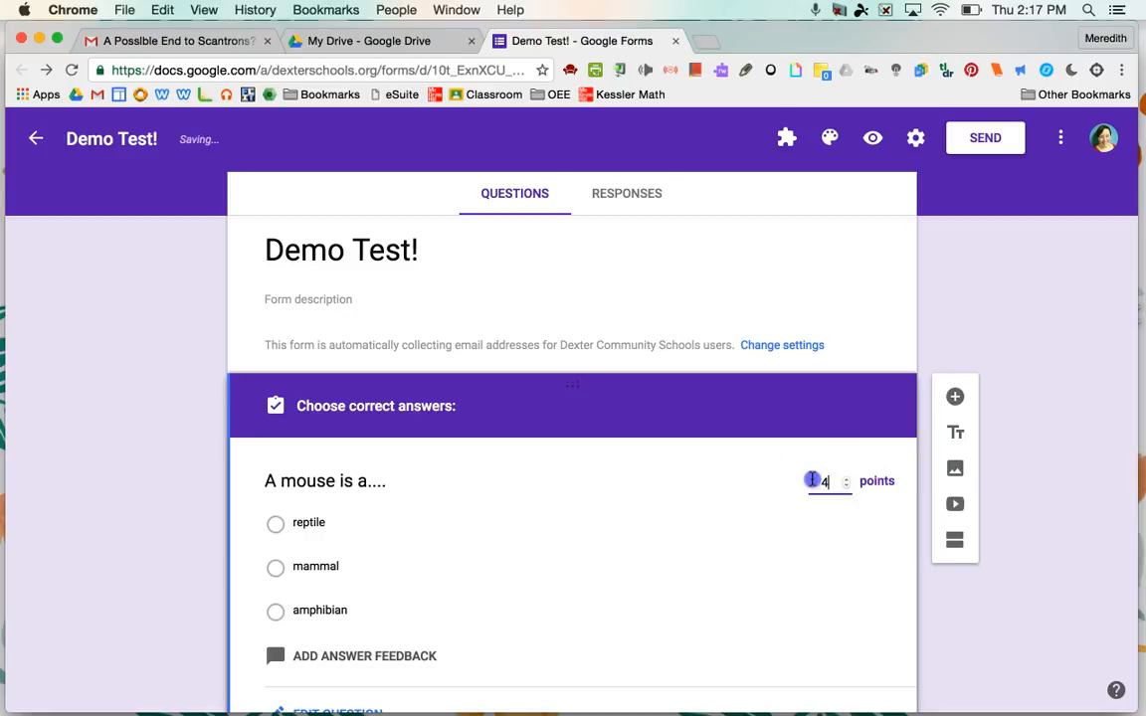
pyautogui.doubleClick(811, 480)
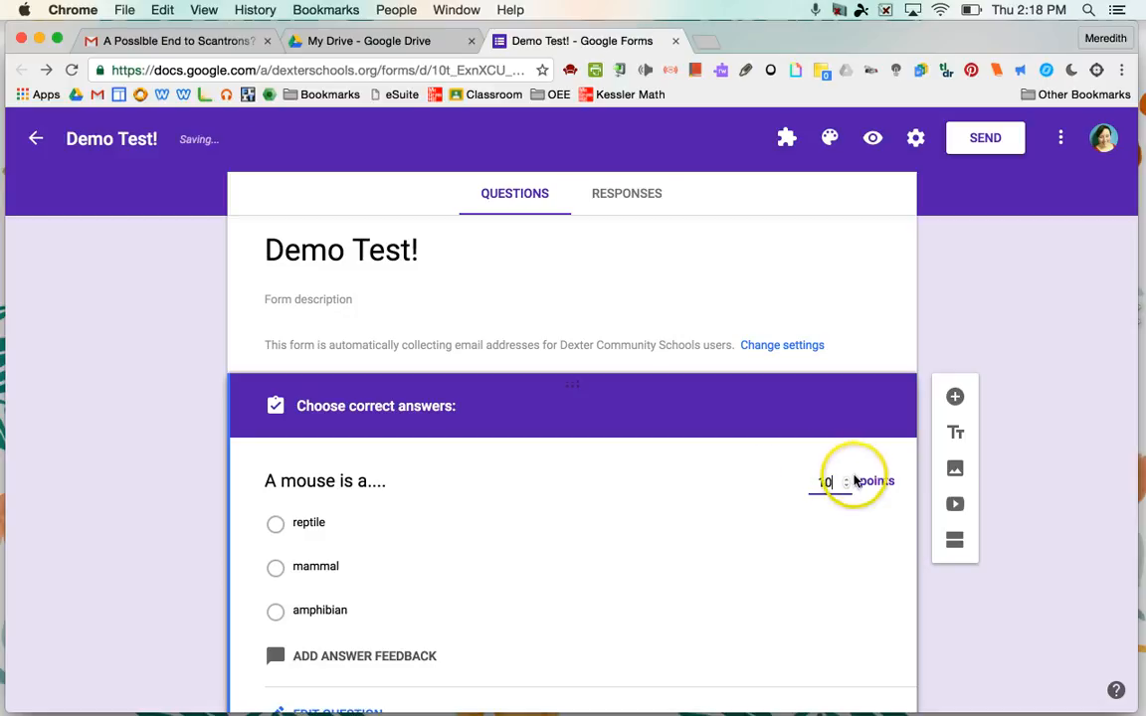
pyautogui.press('BackSpace')
pyautogui.press('BackSpace')
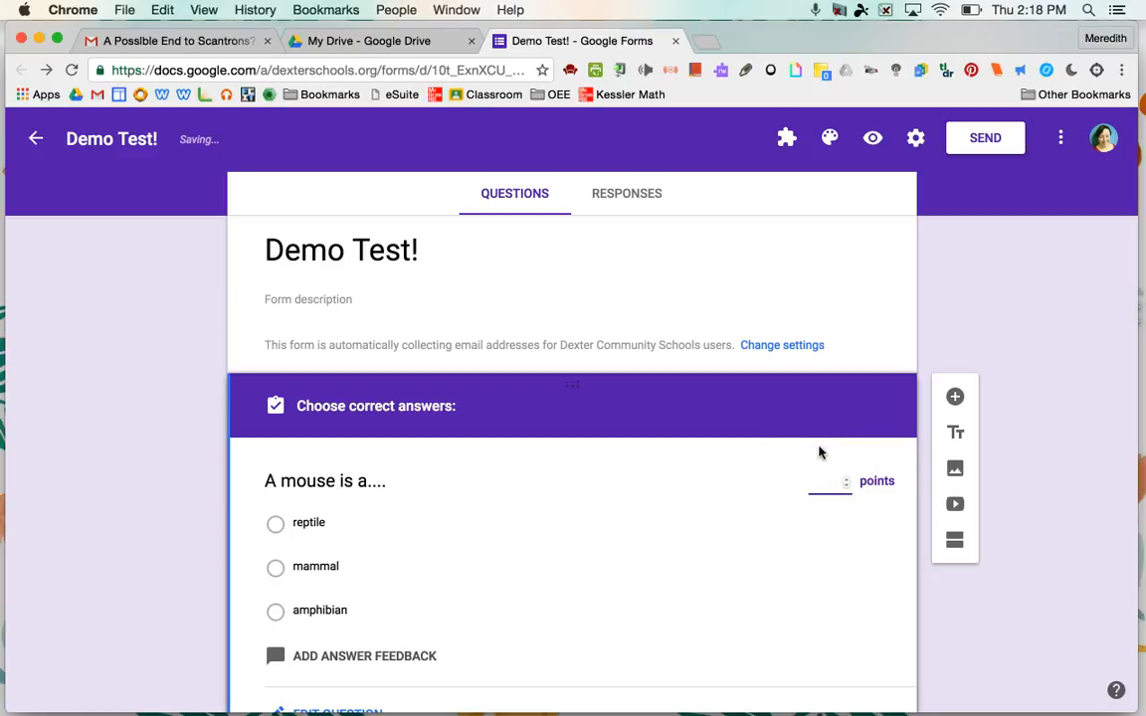
# Step: Set the mouse question's value to 5 points and mark "mammal" as the correct answer
pyautogui.click(845, 480)
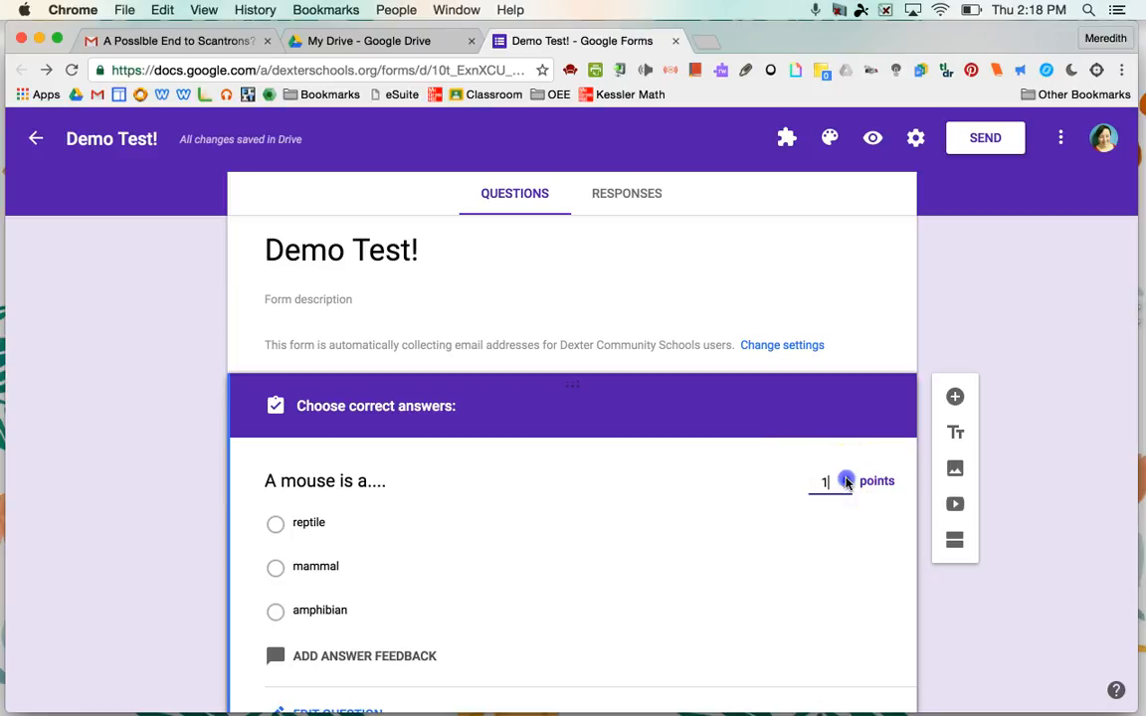
pyautogui.click(845, 477)
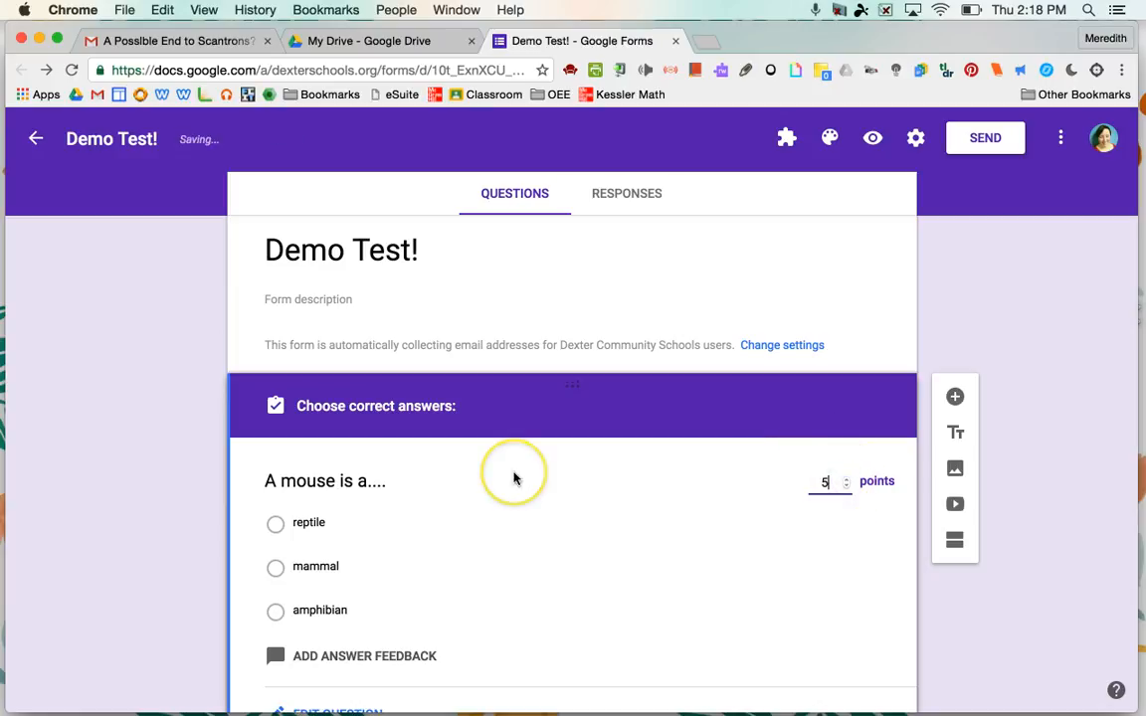
pyautogui.scroll(-3, 511, 476)
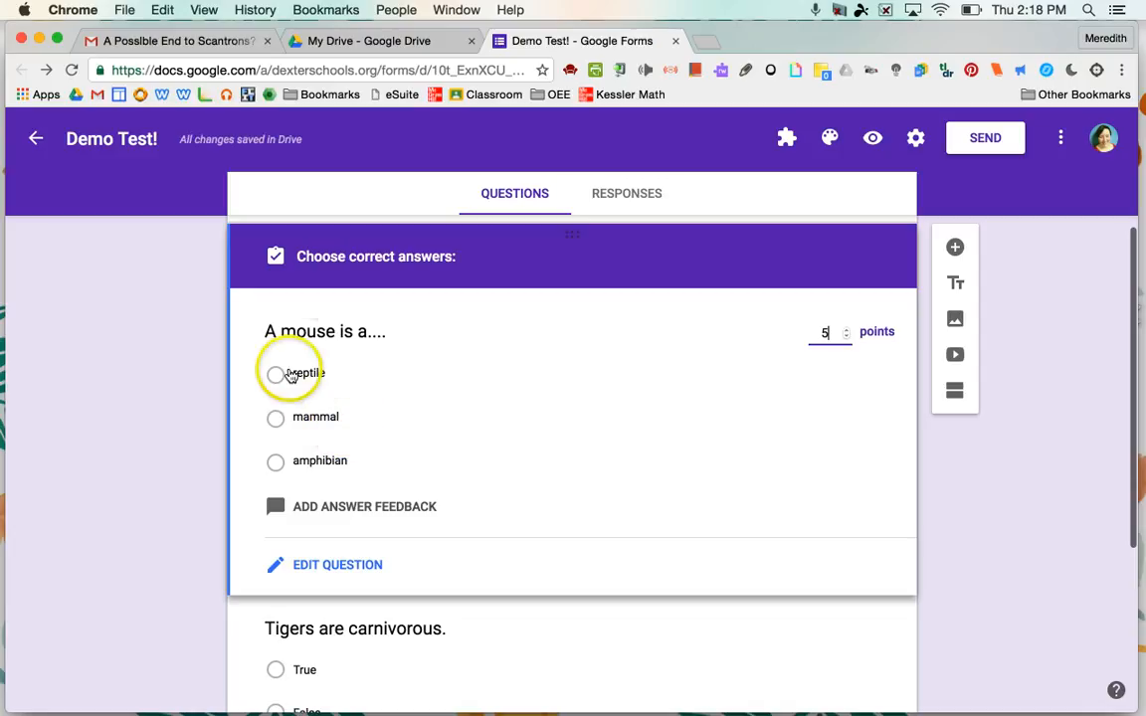
pyautogui.click(277, 419)
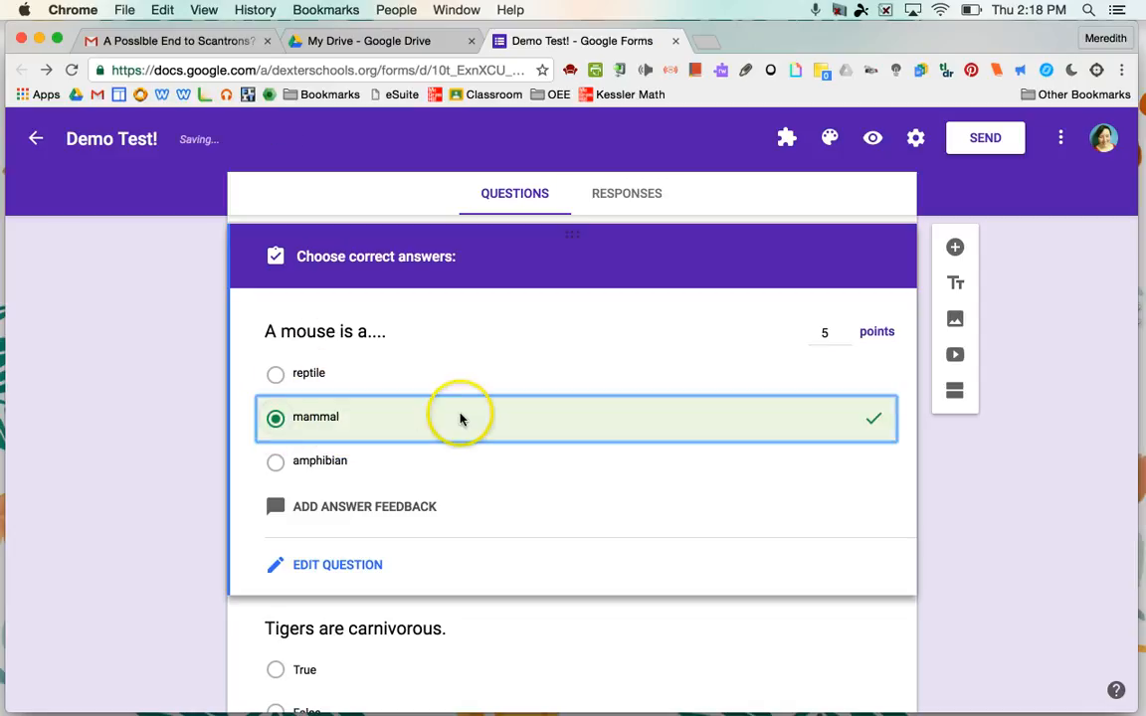
# Step: In the answer key for "Tigers are carnivorous.", assign 5 points and mark True as the correct answer
pyautogui.scroll(-5, 461, 419)
pyautogui.click(384, 425)
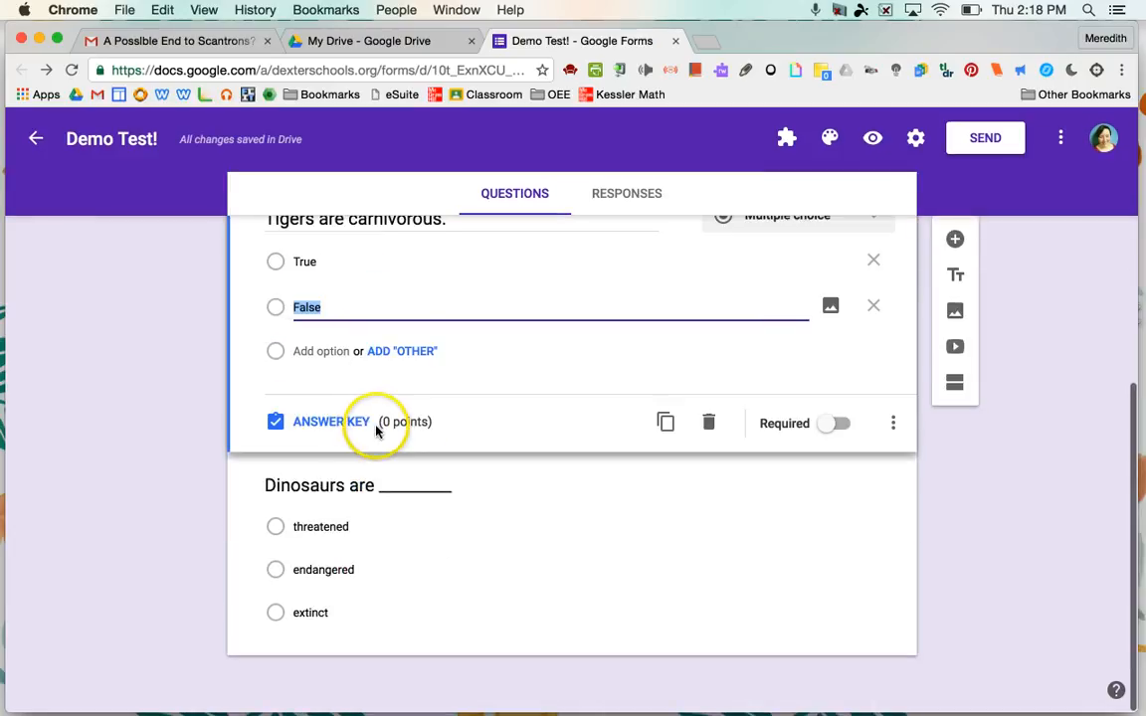
pyautogui.click(339, 421)
pyautogui.click(833, 294)
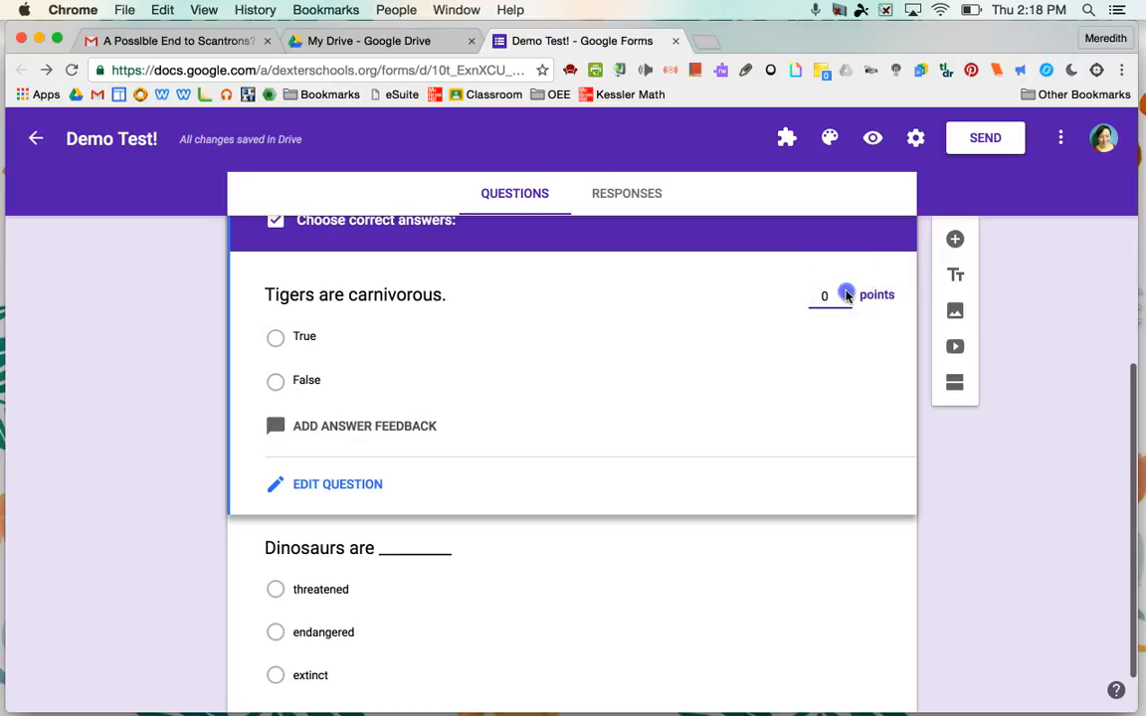
pyautogui.write('3')
pyautogui.click(846, 294)
pyautogui.click(845, 293)
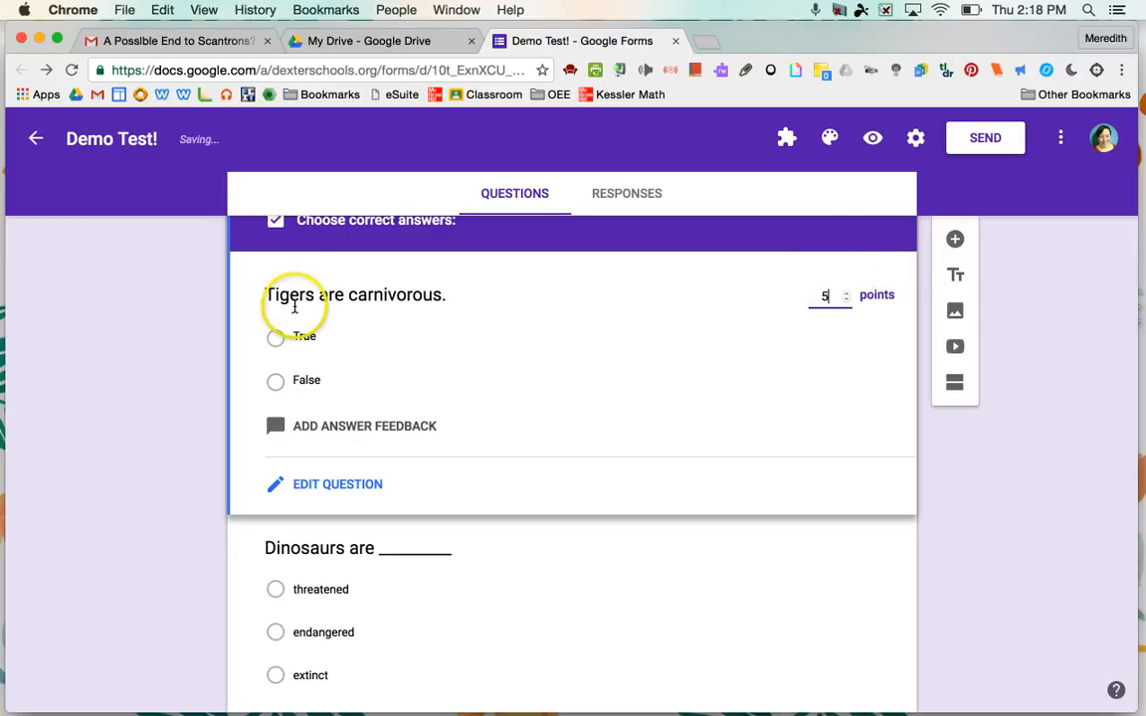
pyautogui.click(276, 336)
# Step: In the answer key for the "Dinosaurs are" question, assign 5 points and mark "extinct" as the correct answer
pyautogui.scroll(-2, 183, 439)
pyautogui.click(512, 545)
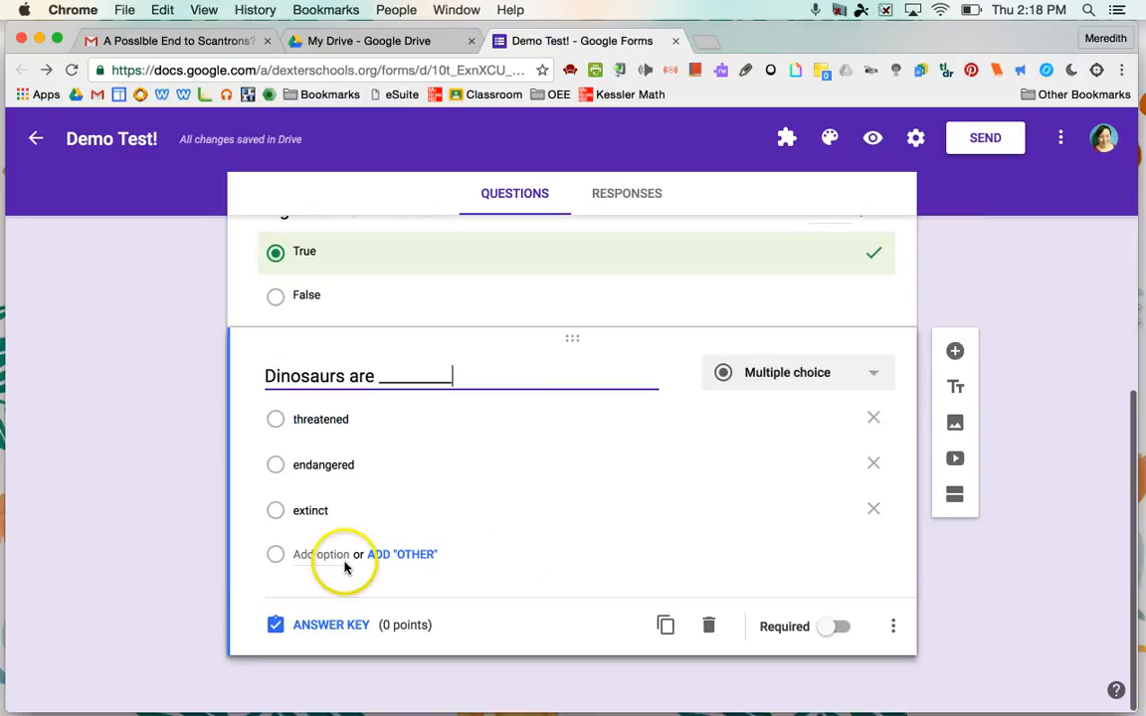
pyautogui.click(339, 627)
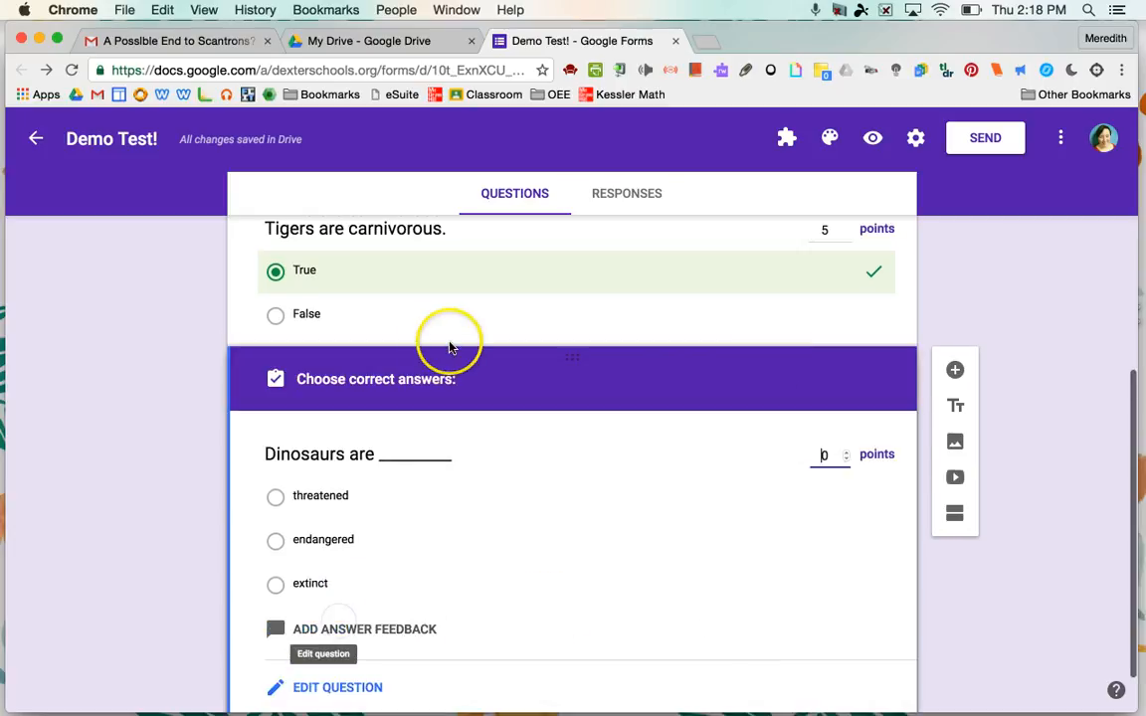
pyautogui.click(848, 454)
pyautogui.click(848, 454)
pyautogui.click(847, 455)
pyautogui.click(847, 454)
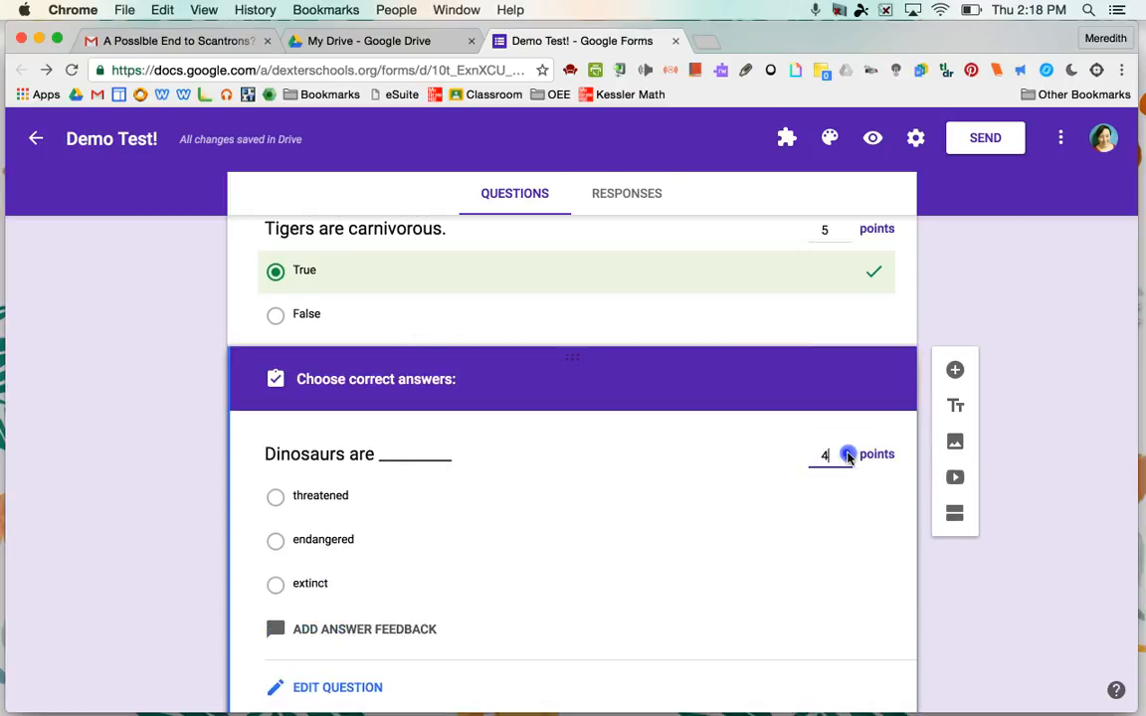
pyautogui.click(848, 455)
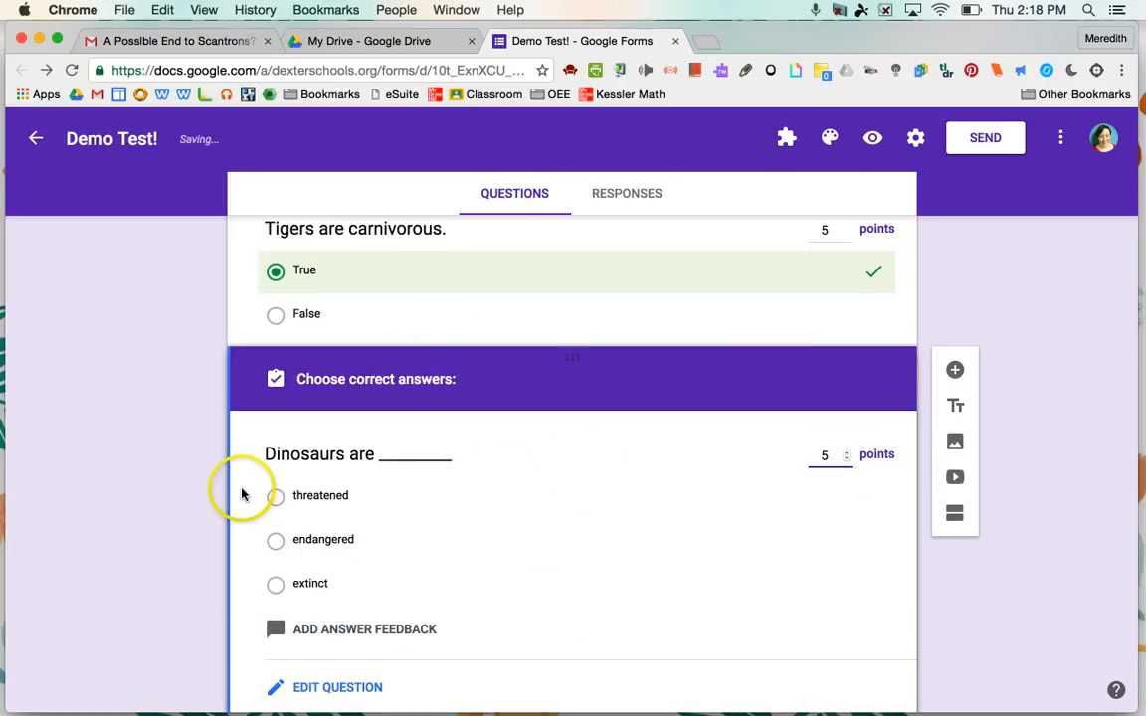
pyautogui.click(276, 584)
pyautogui.click(954, 586)
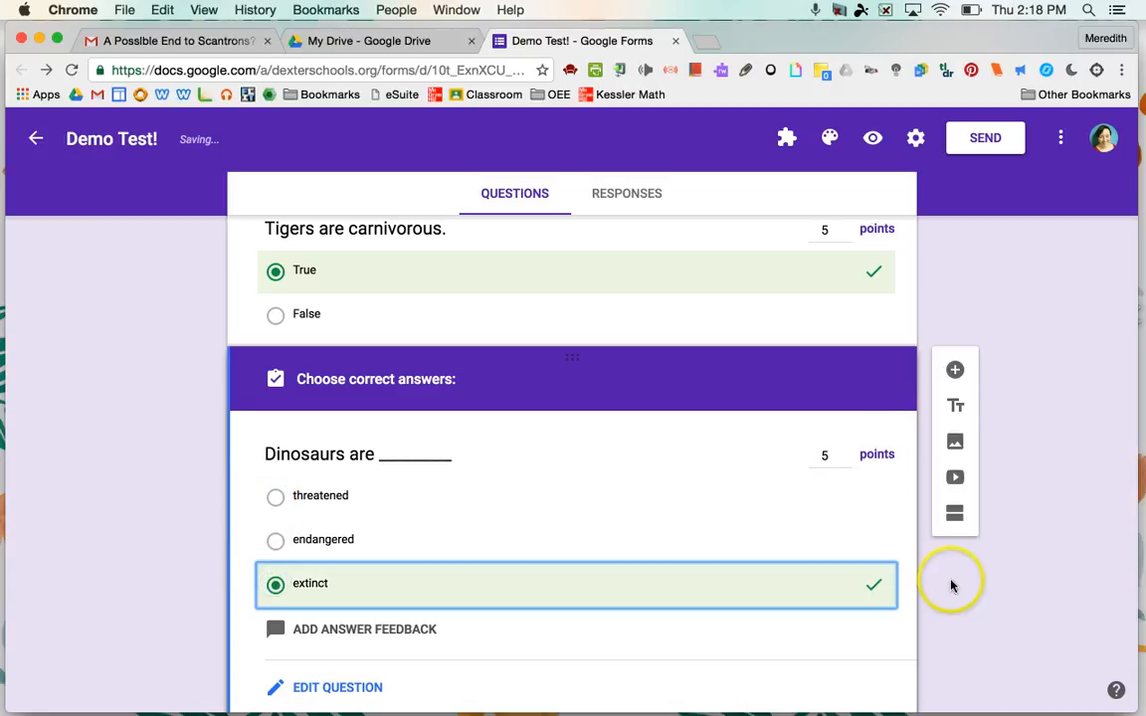
# Step: Limit respondents to 1 response in the form's general settings and save
pyautogui.scroll(-2, 953, 595)
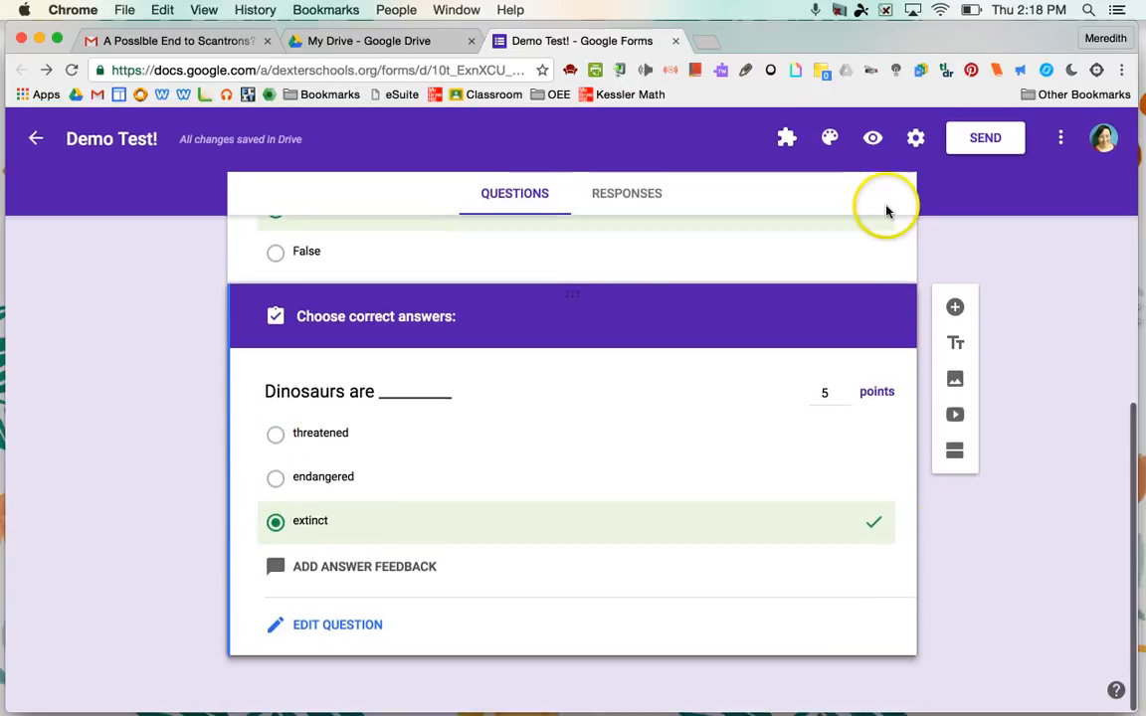
pyautogui.click(910, 139)
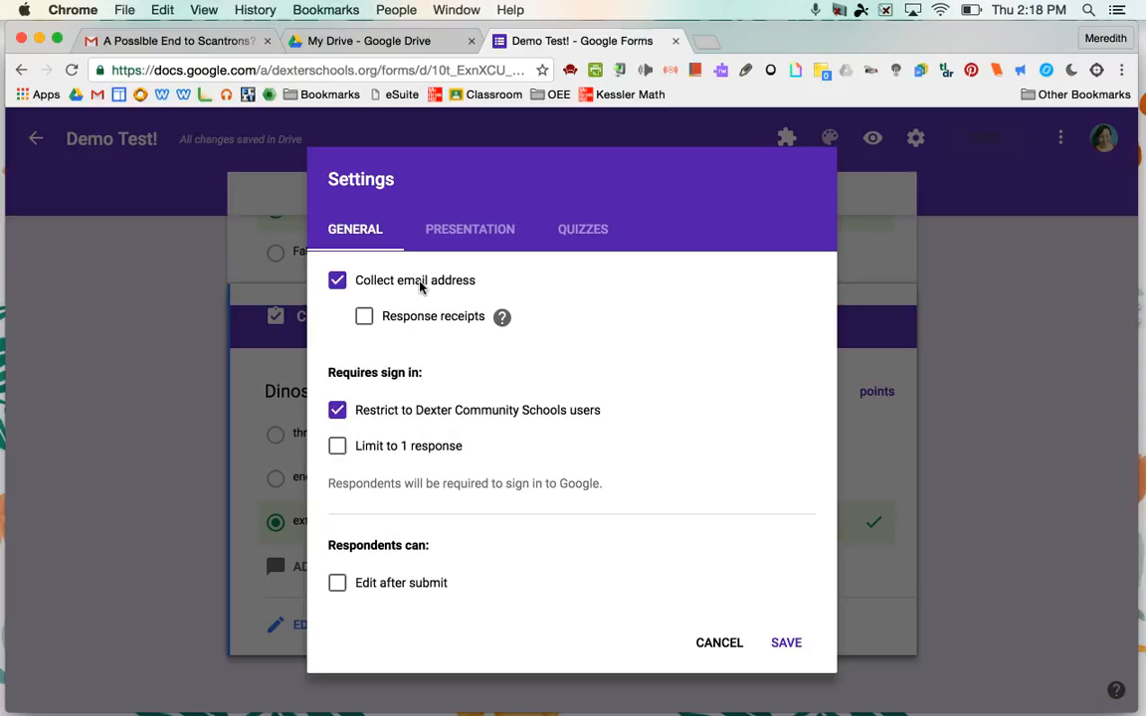
pyautogui.click(335, 449)
pyautogui.scroll(-1, 451, 470)
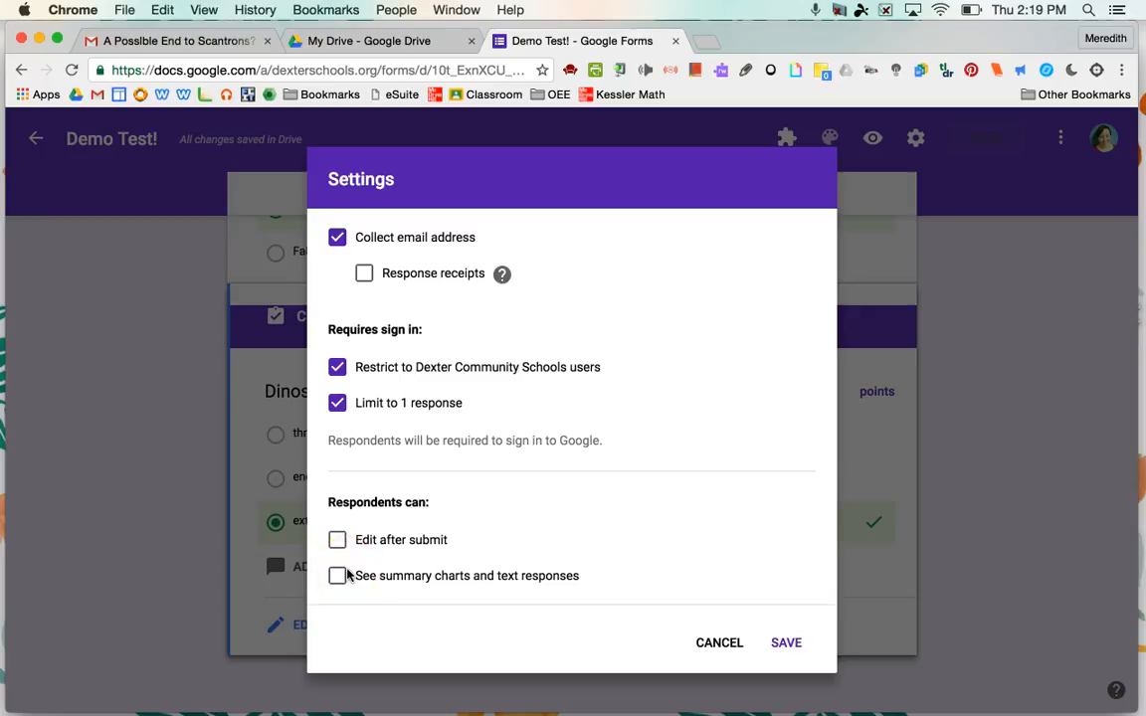
pyautogui.click(781, 642)
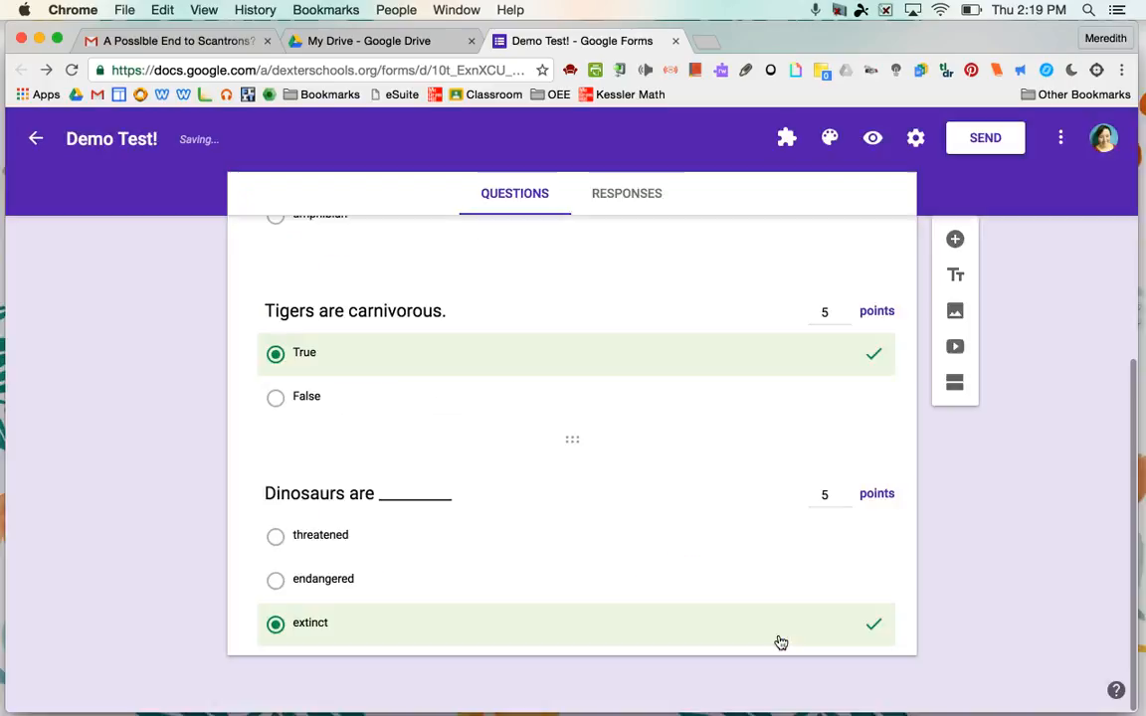
# Step: Preview the live form, answer "reptile", "True" and "endangered" to the three questions, and submit the response
pyautogui.scroll(5, 779, 424)
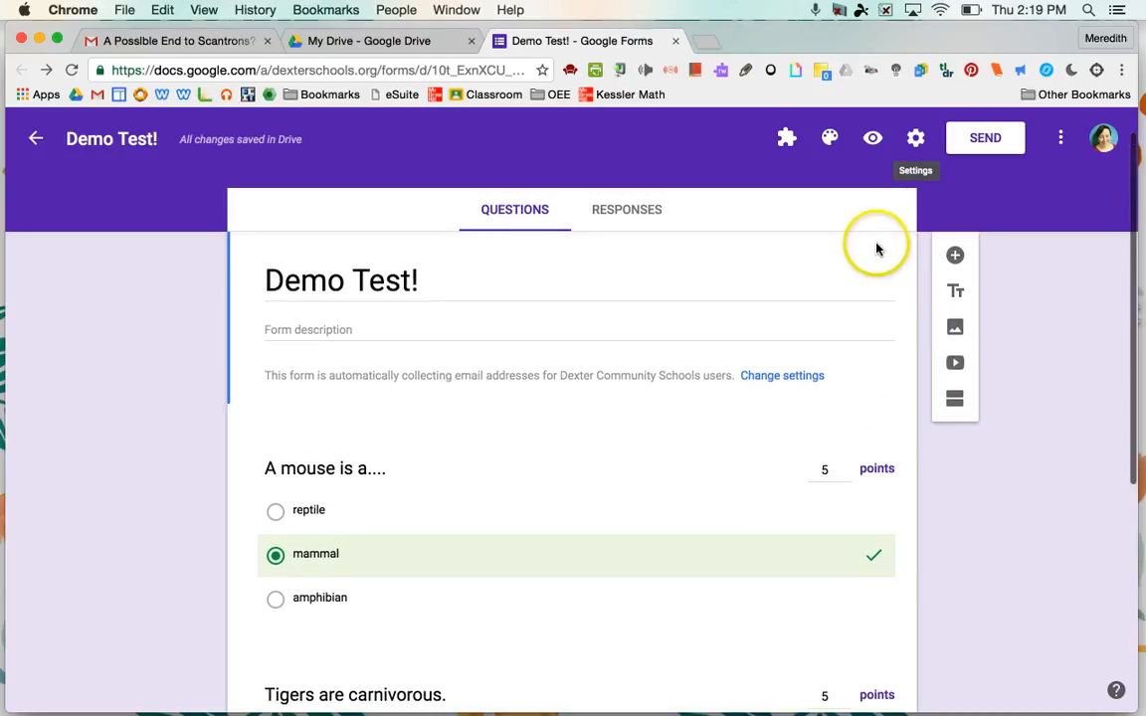
pyautogui.click(871, 139)
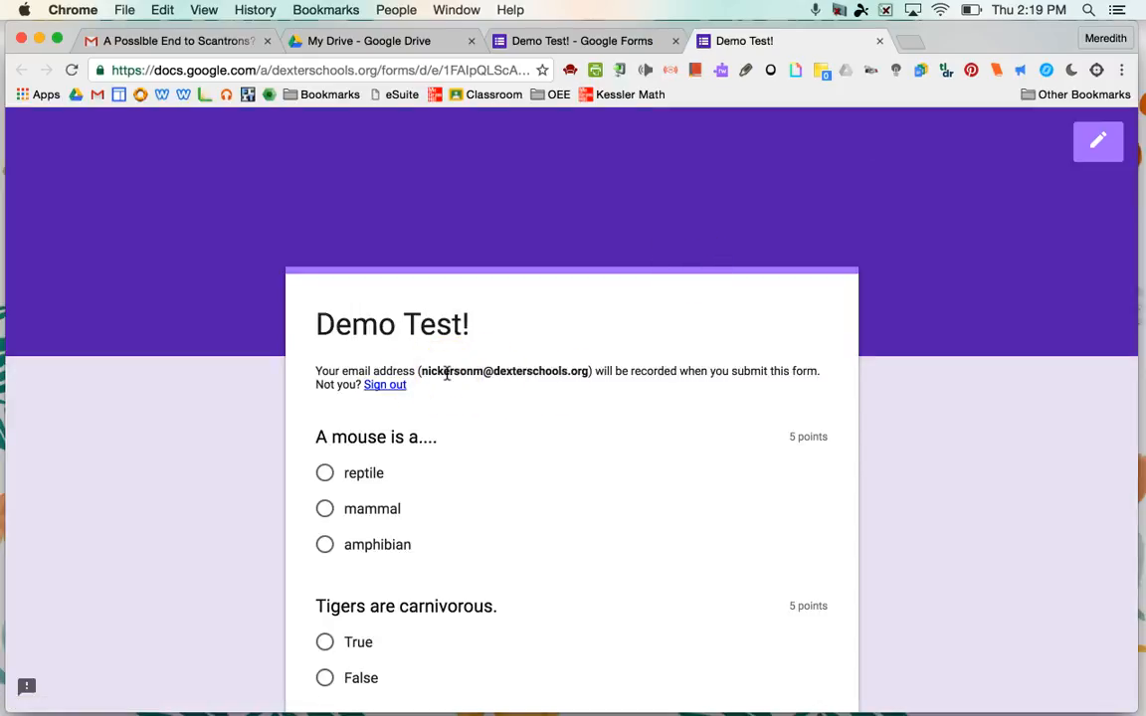
pyautogui.scroll(-5, 344, 413)
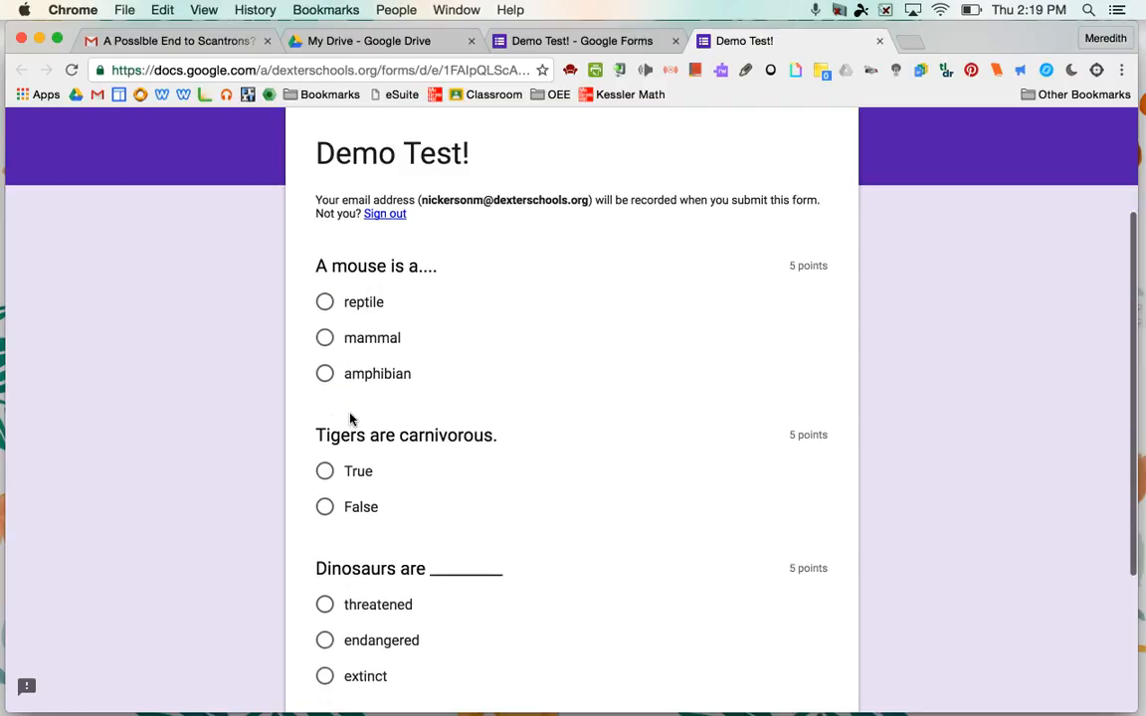
pyautogui.click(325, 309)
pyautogui.scroll(-3, 324, 308)
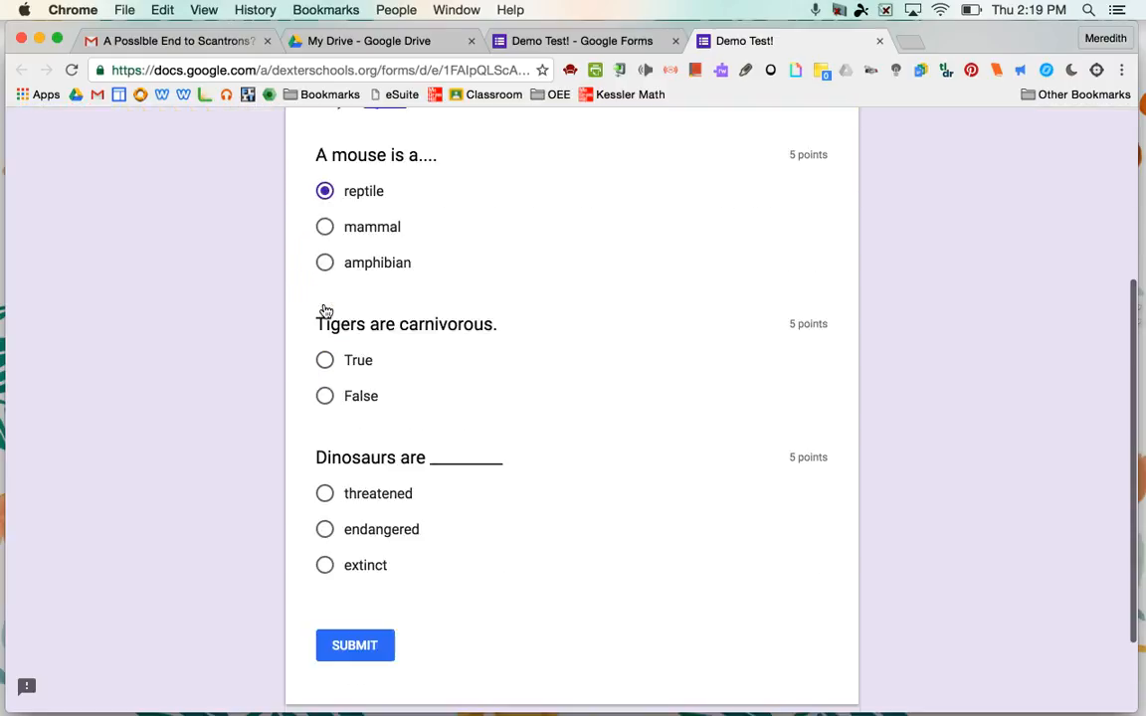
pyautogui.click(327, 361)
pyautogui.scroll(-3, 326, 370)
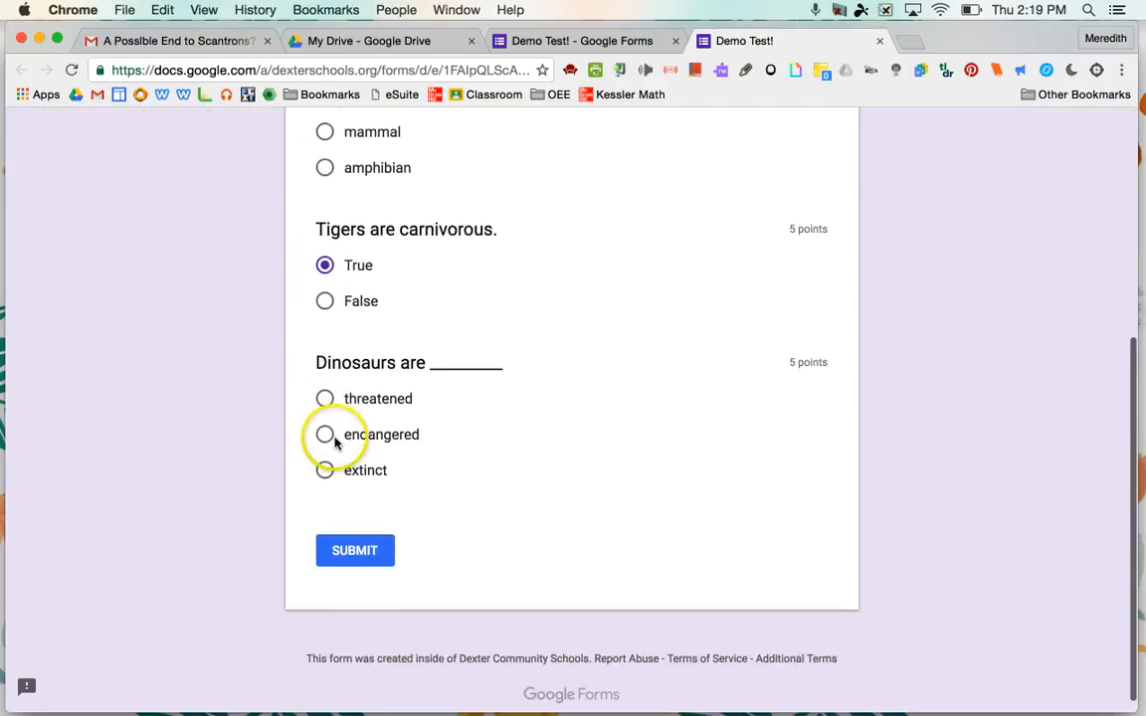
pyautogui.click(325, 438)
pyautogui.click(361, 546)
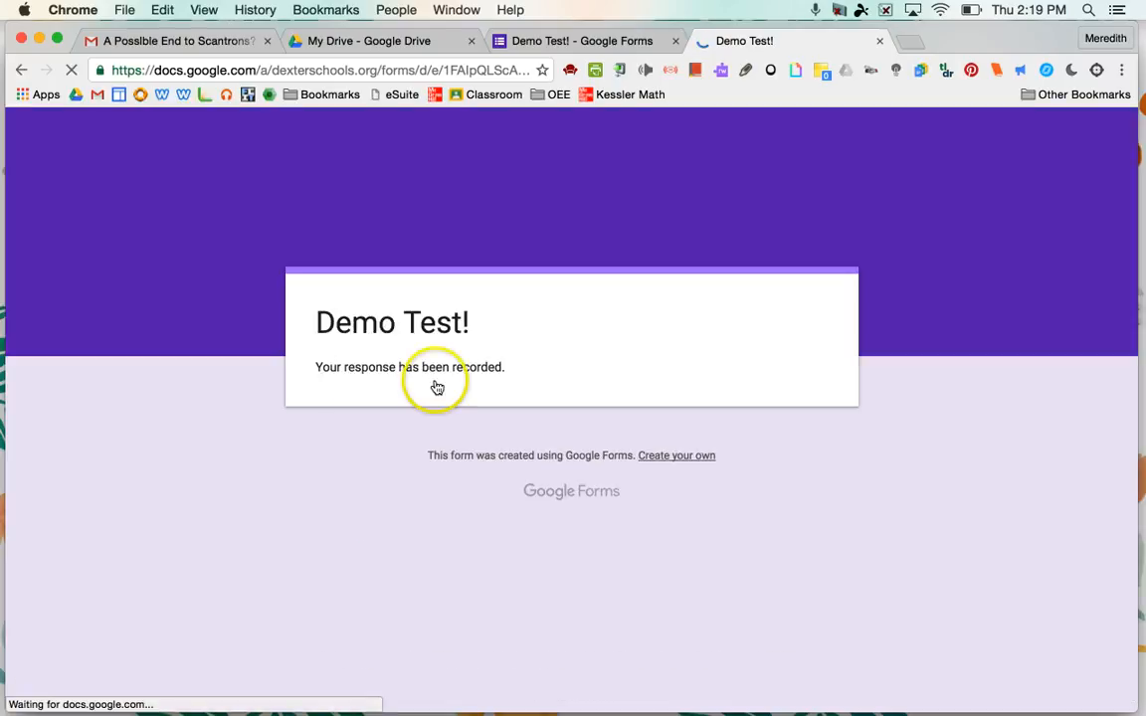
# Step: Return to the form editor, open the responses summary, dismiss the feedback tip and review the average, median and range insights
pyautogui.click(580, 41)
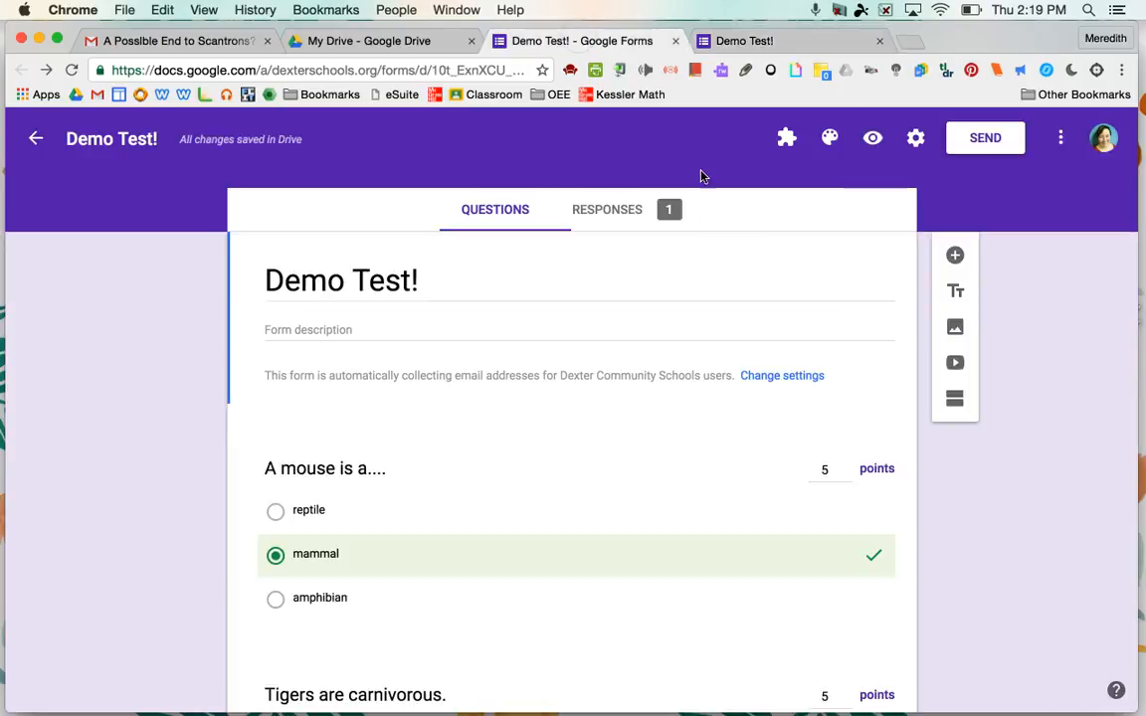
pyautogui.click(610, 222)
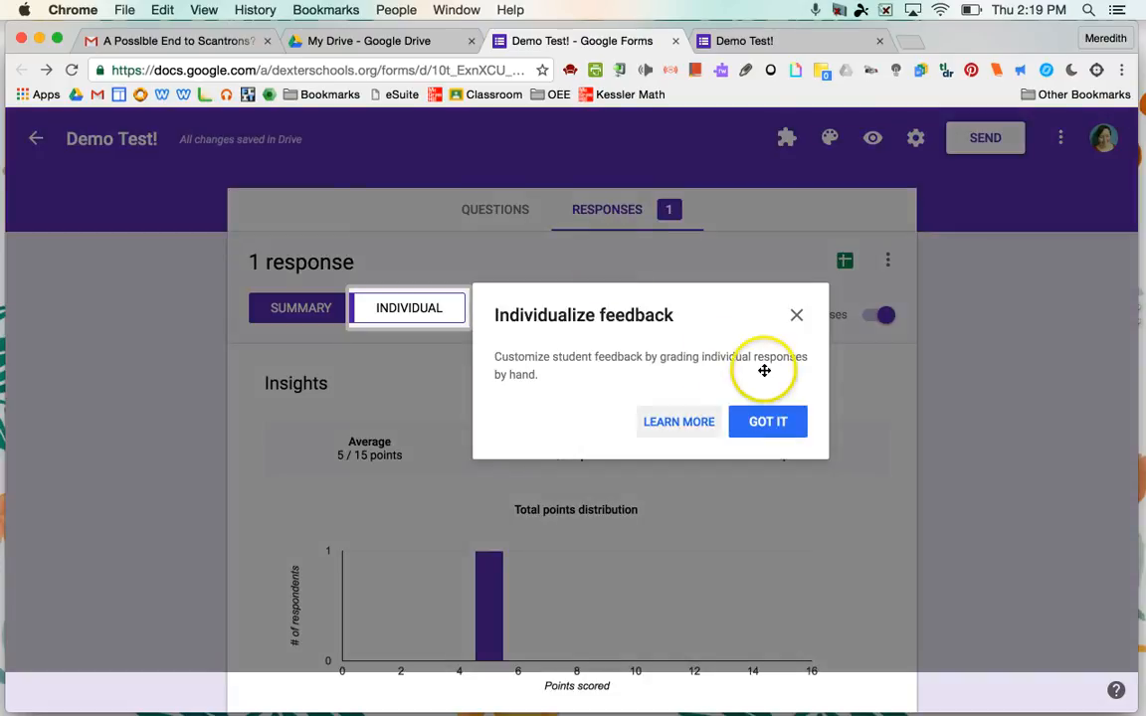
pyautogui.click(795, 315)
pyautogui.scroll(-1, 435, 397)
pyautogui.scroll(2, 435, 398)
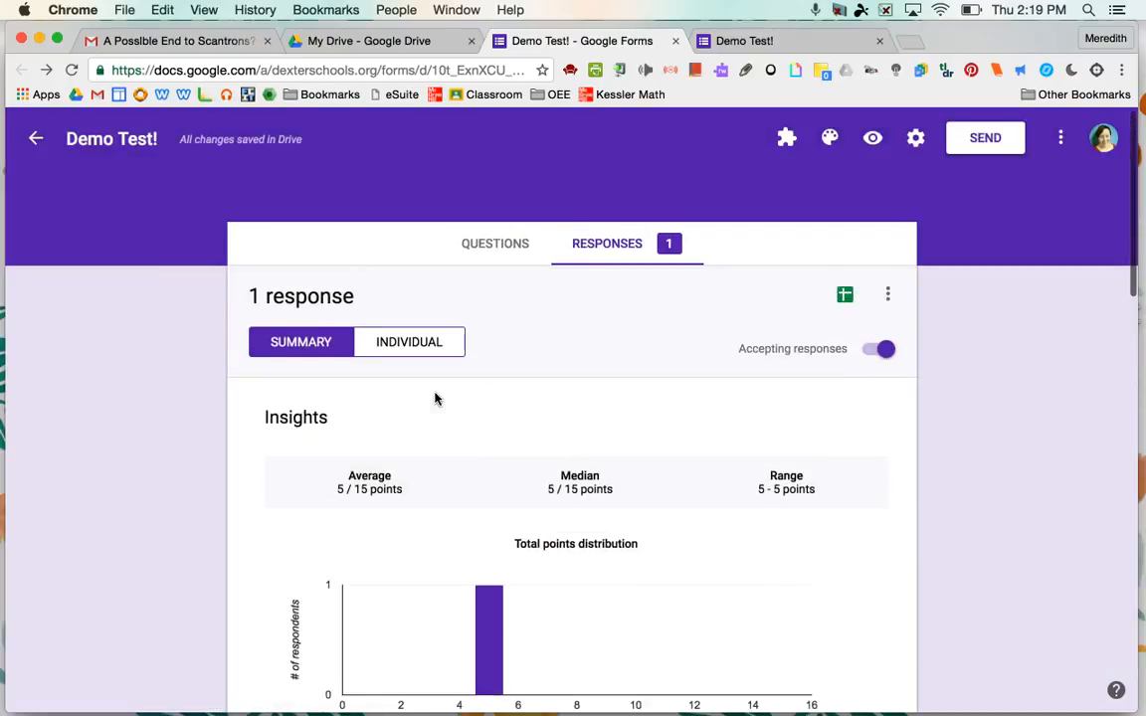
pyautogui.scroll(-3, 434, 398)
pyautogui.scroll(1, 358, 312)
pyautogui.click(295, 267)
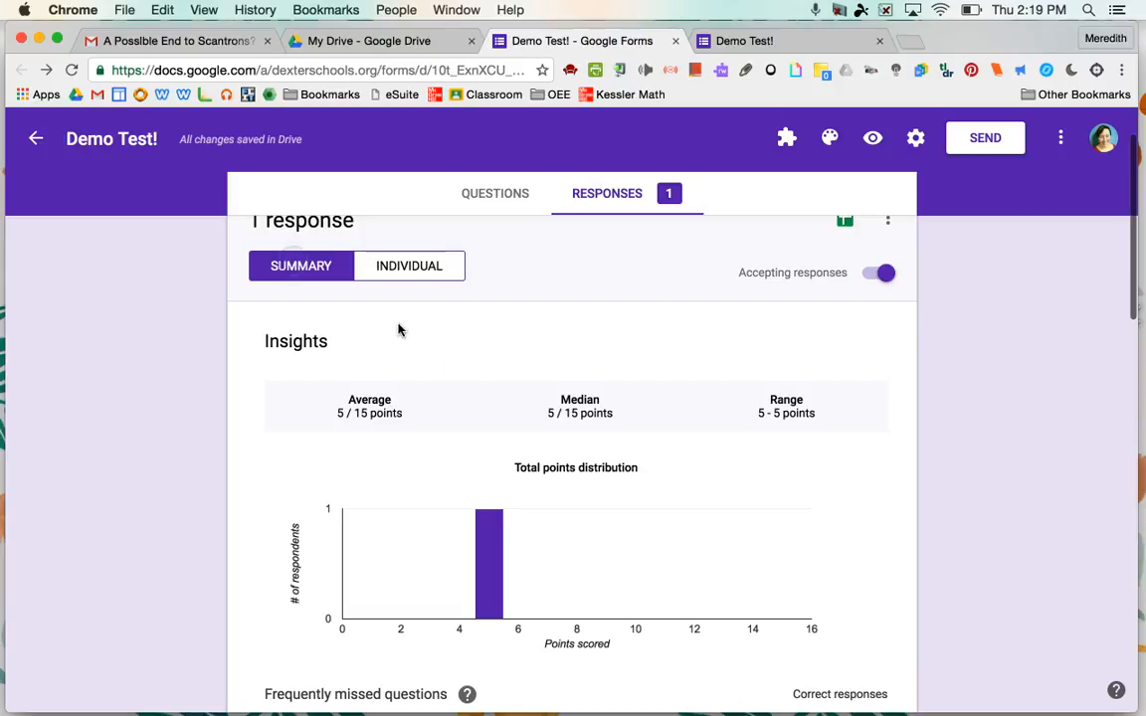
pyautogui.scroll(-3, 485, 374)
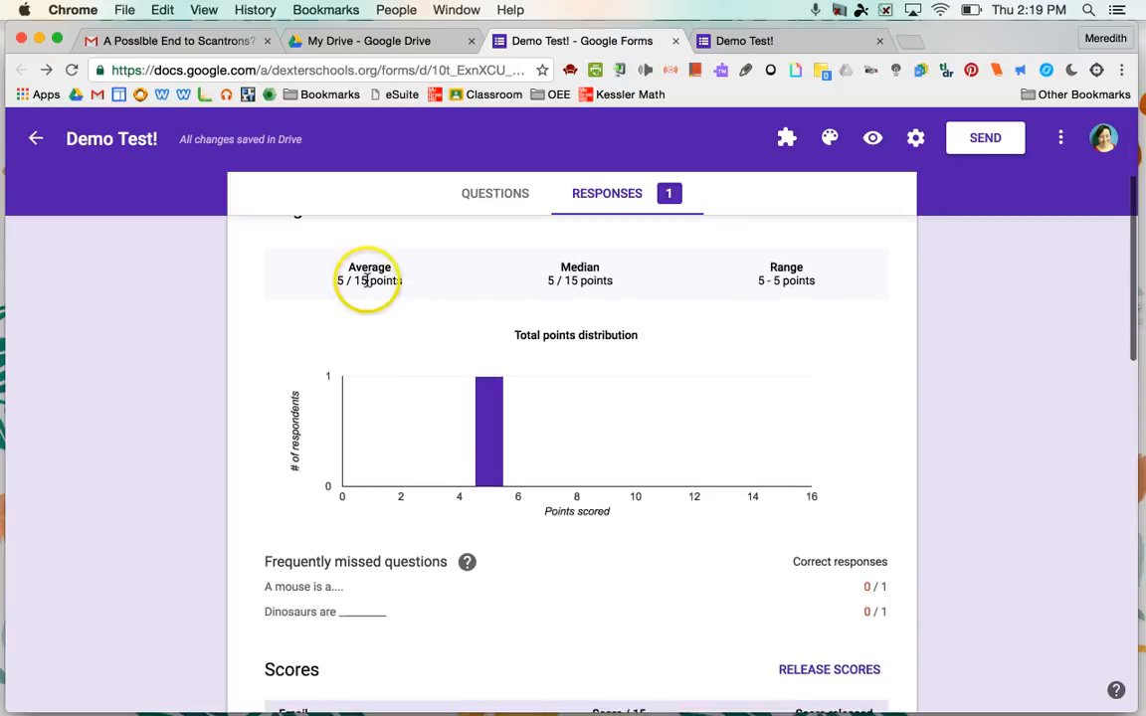
pyautogui.moveTo(332, 283); pyautogui.dragTo(390, 281)
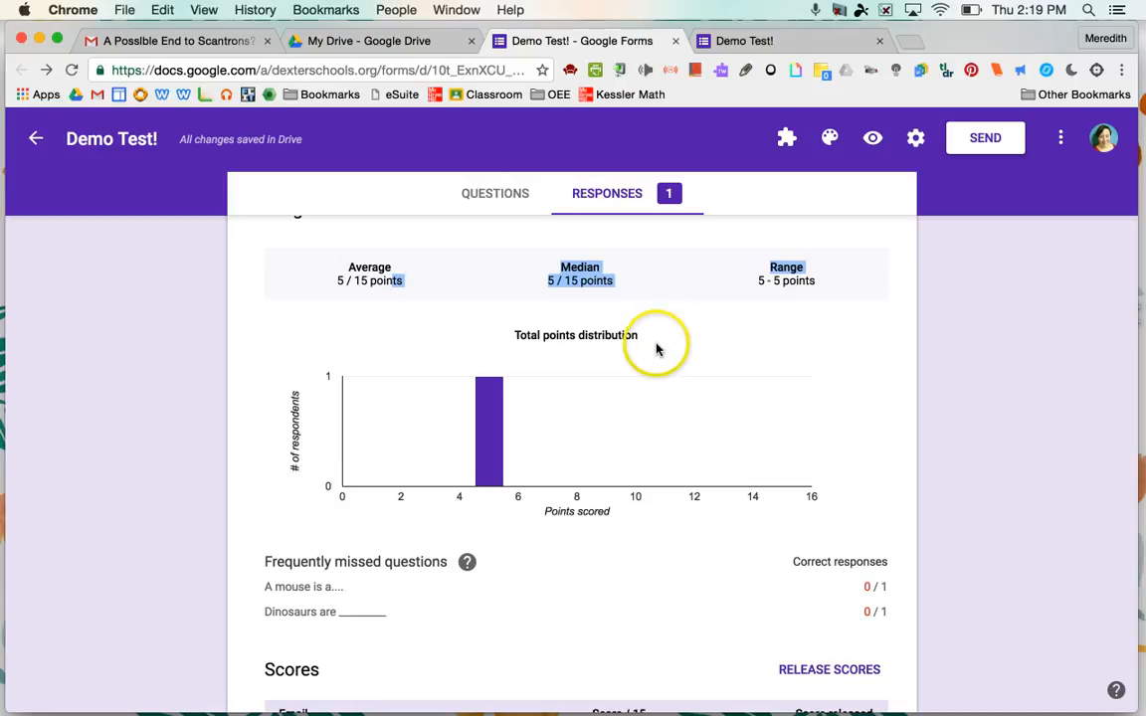
# Step: Examine the points distribution, frequently missed questions, respondent scores and the answer chart for each question in the summary
pyautogui.scroll(-2, 656, 348)
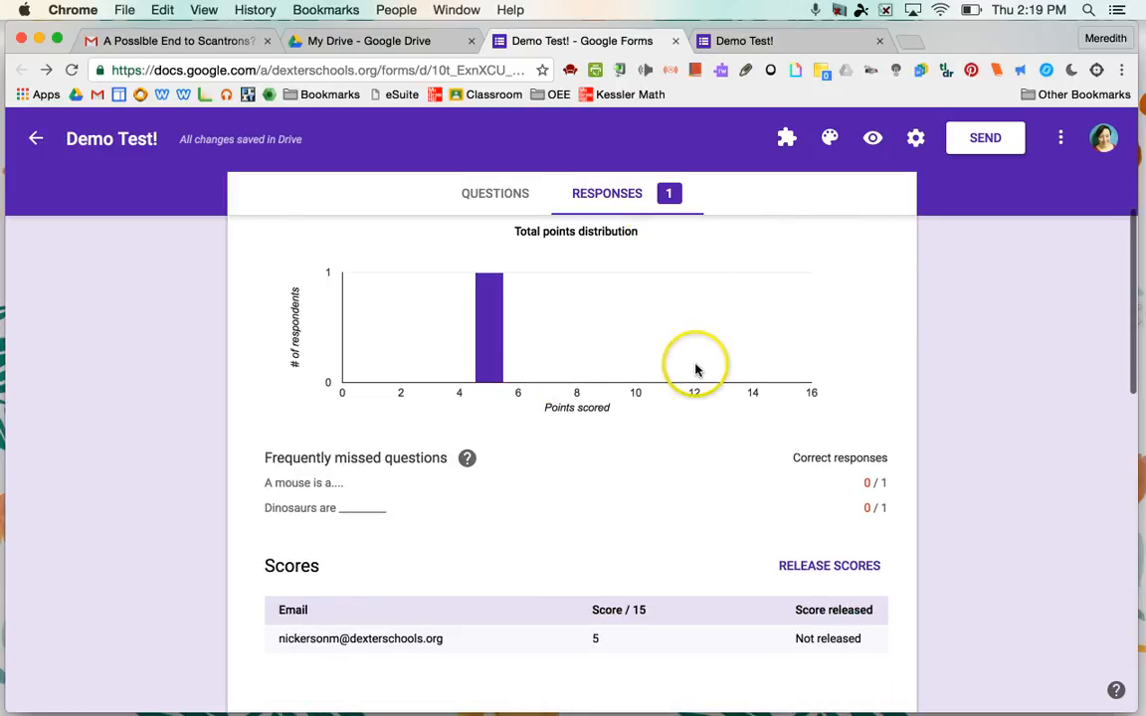
pyautogui.scroll(-1, 680, 373)
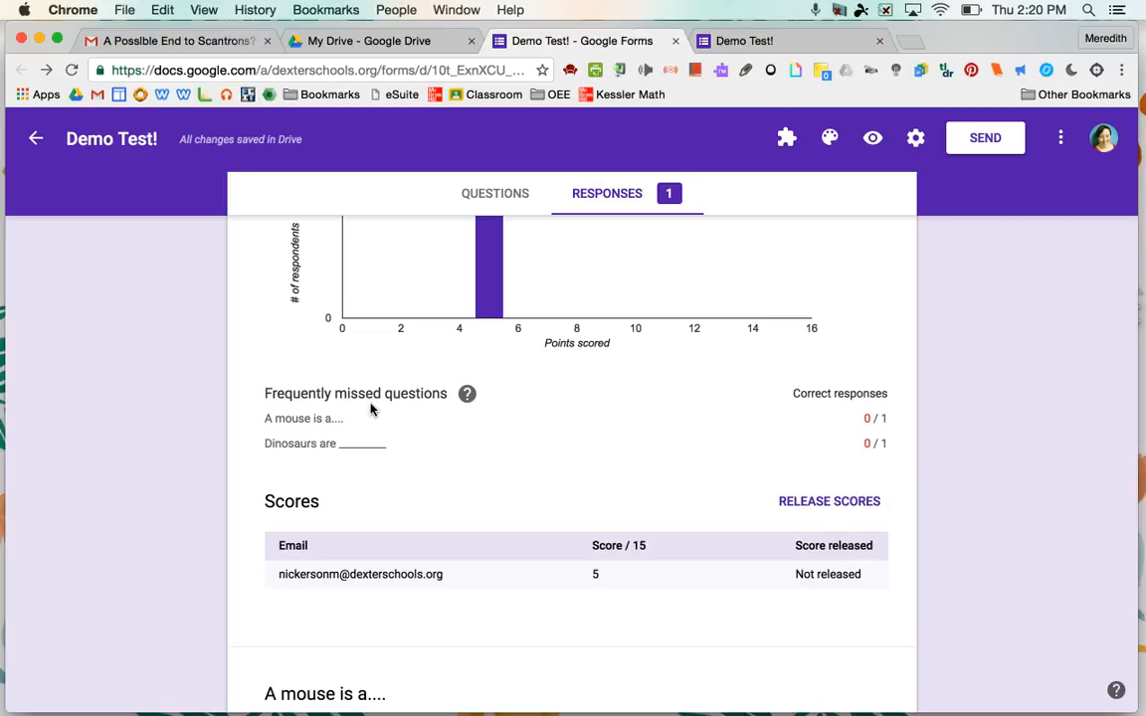
pyautogui.scroll(-3, 371, 406)
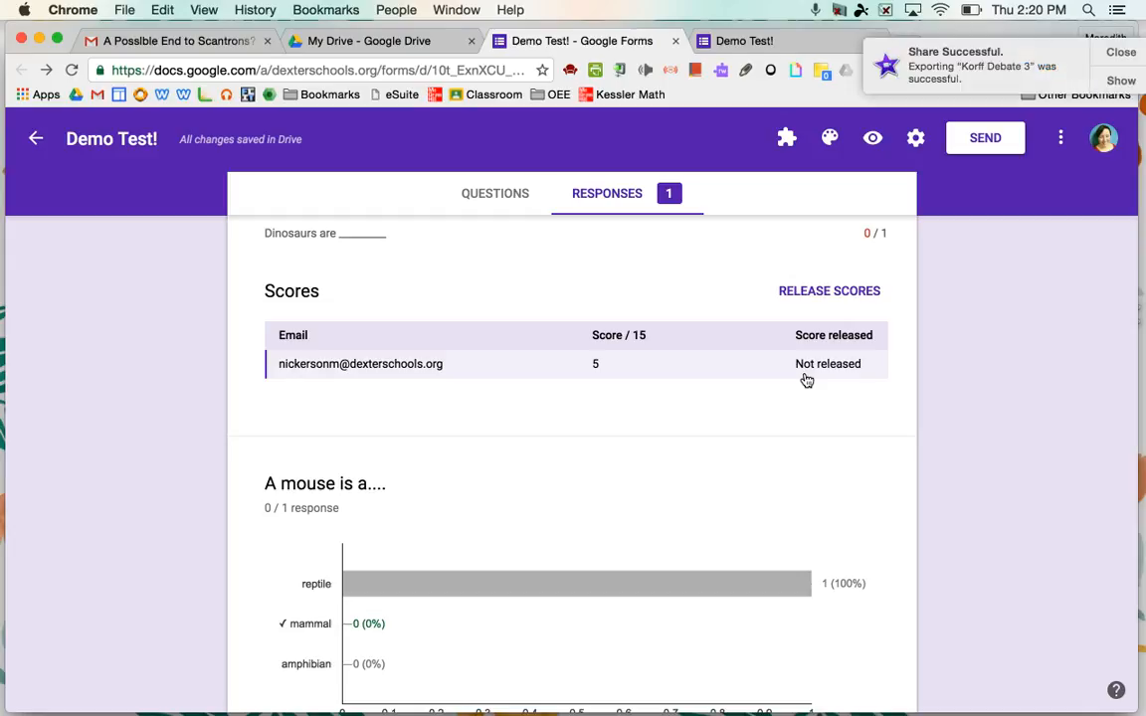
pyautogui.click(1085, 51)
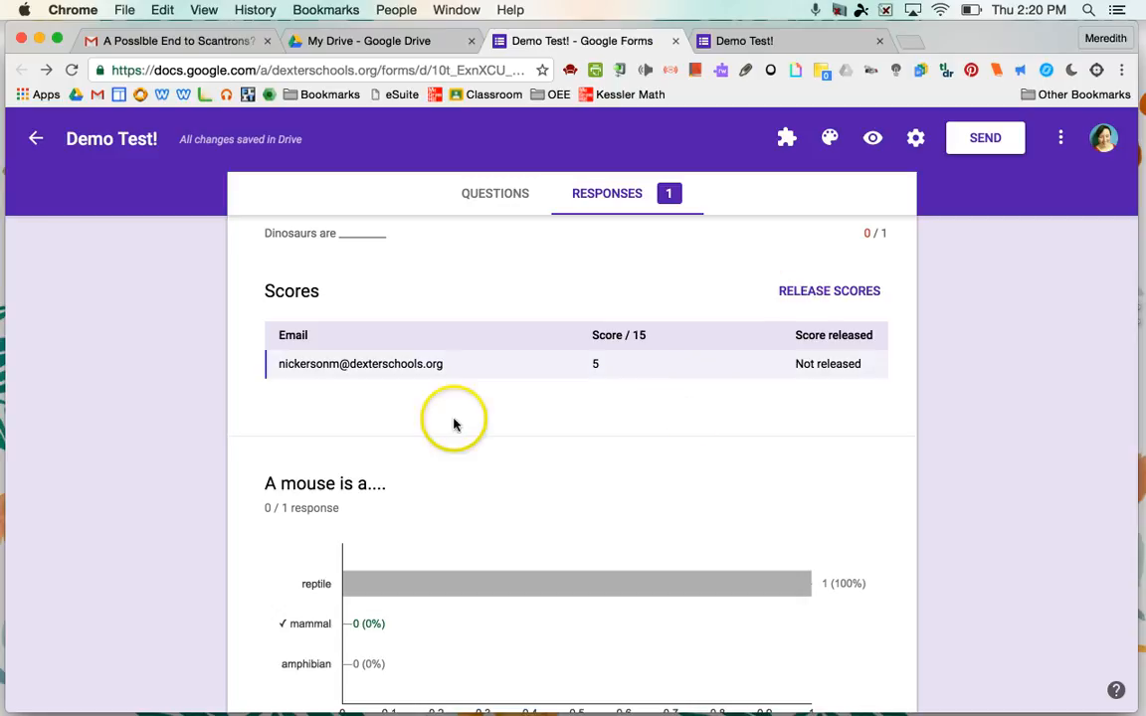
pyautogui.scroll(-3, 337, 393)
pyautogui.scroll(-14, 338, 398)
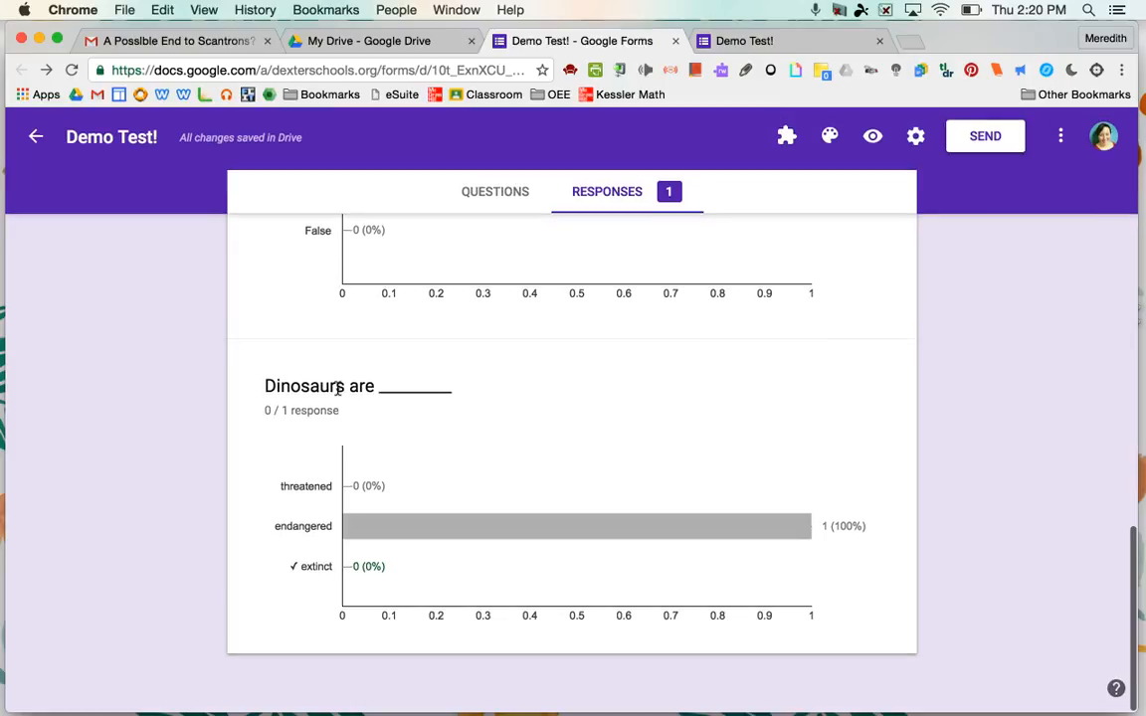
# Step: Switch to the individual responses view, check the respondent selector and review the graded answers of the submitted test
pyautogui.scroll(20, 337, 390)
pyautogui.click(391, 372)
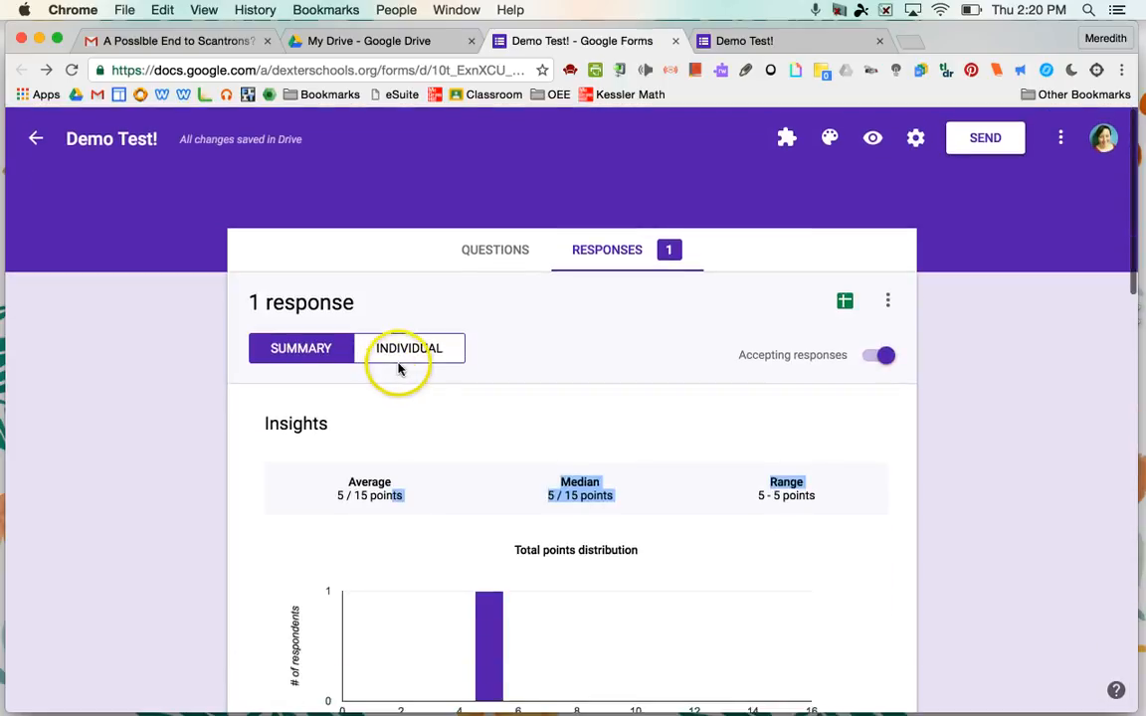
pyautogui.click(398, 350)
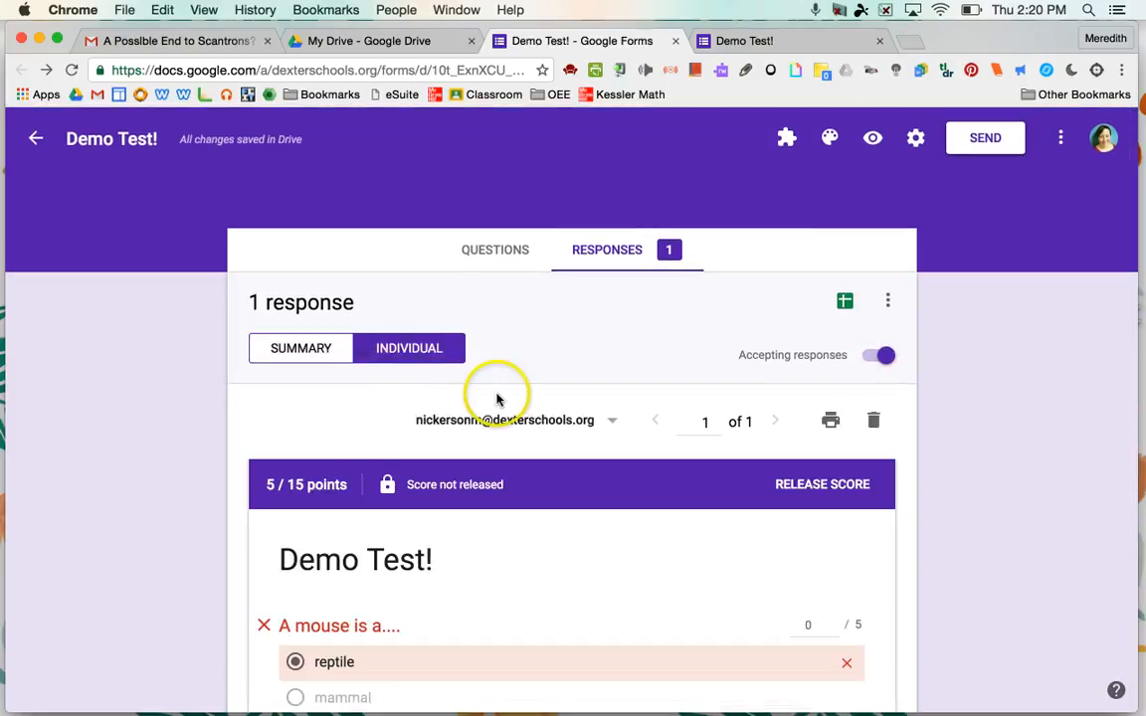
pyautogui.scroll(-1, 497, 393)
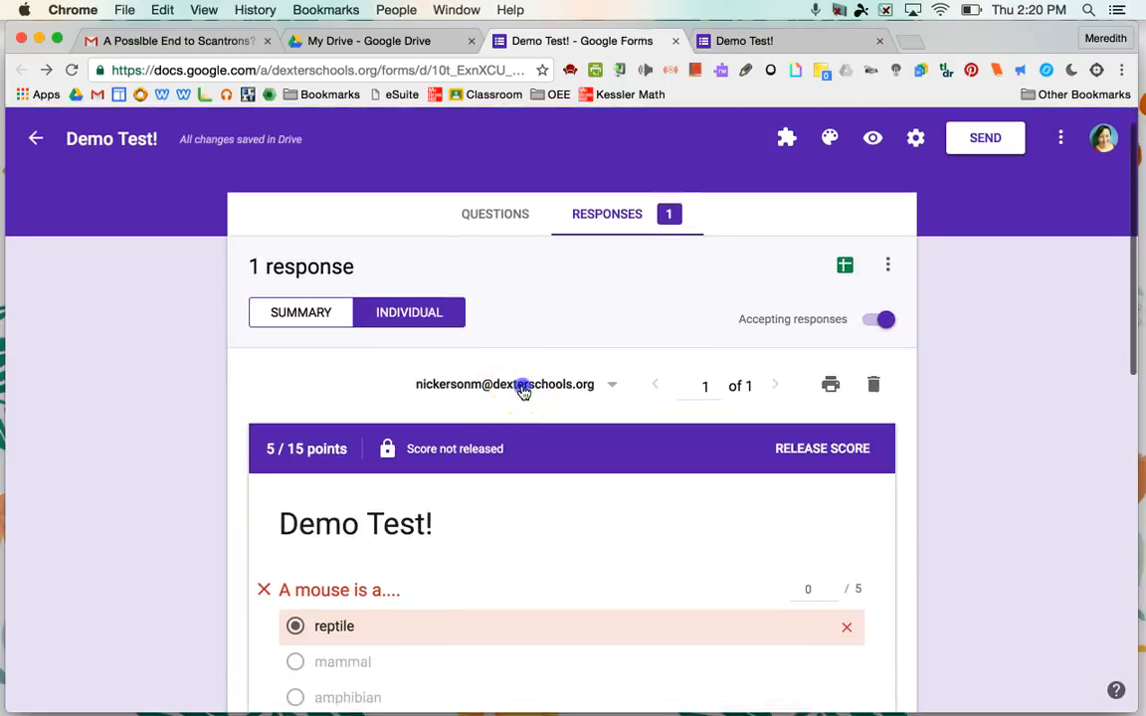
pyautogui.click(525, 389)
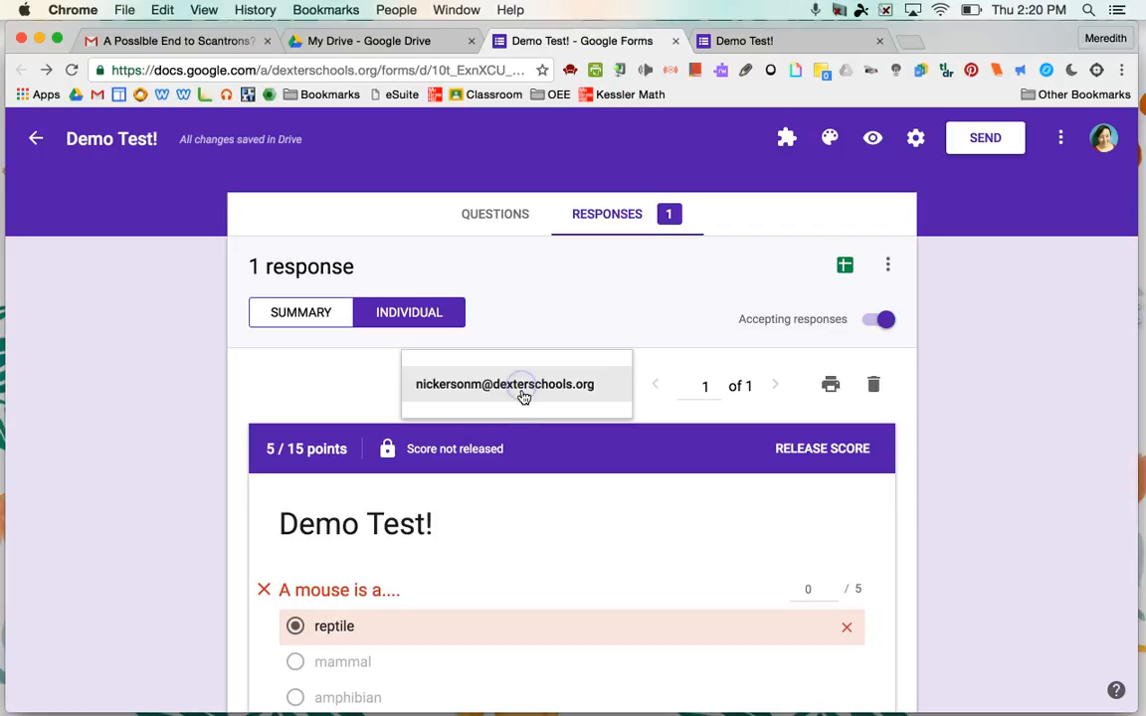
pyautogui.click(267, 386)
pyautogui.scroll(-5, 266, 387)
pyautogui.scroll(-4, 267, 387)
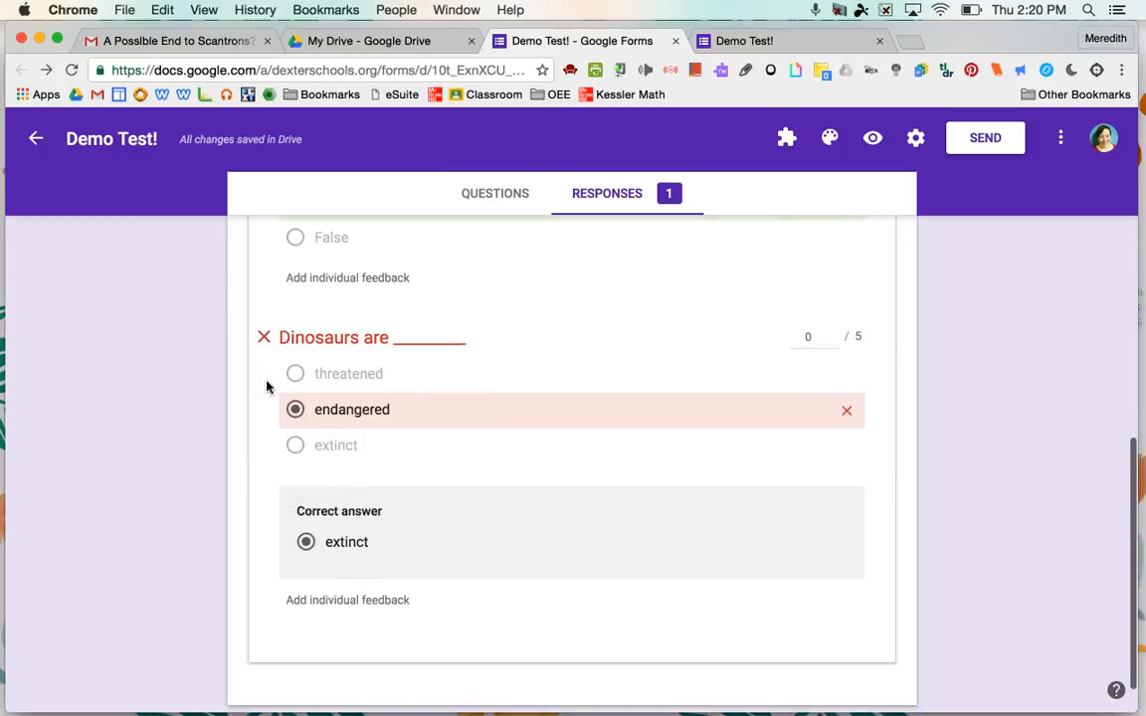
pyautogui.scroll(8, 266, 387)
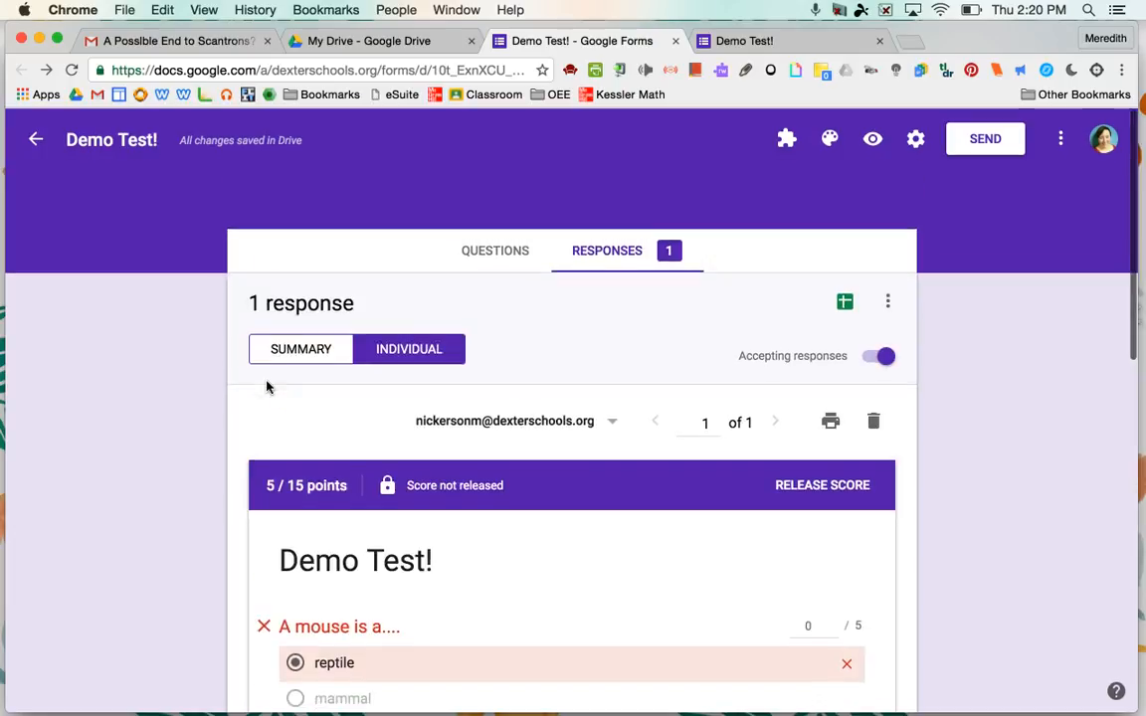
# Step: From the responses summary, create a new spreadsheet named "Demo Test! (Responses)" for the responses, view it and return to the form
pyautogui.click(287, 353)
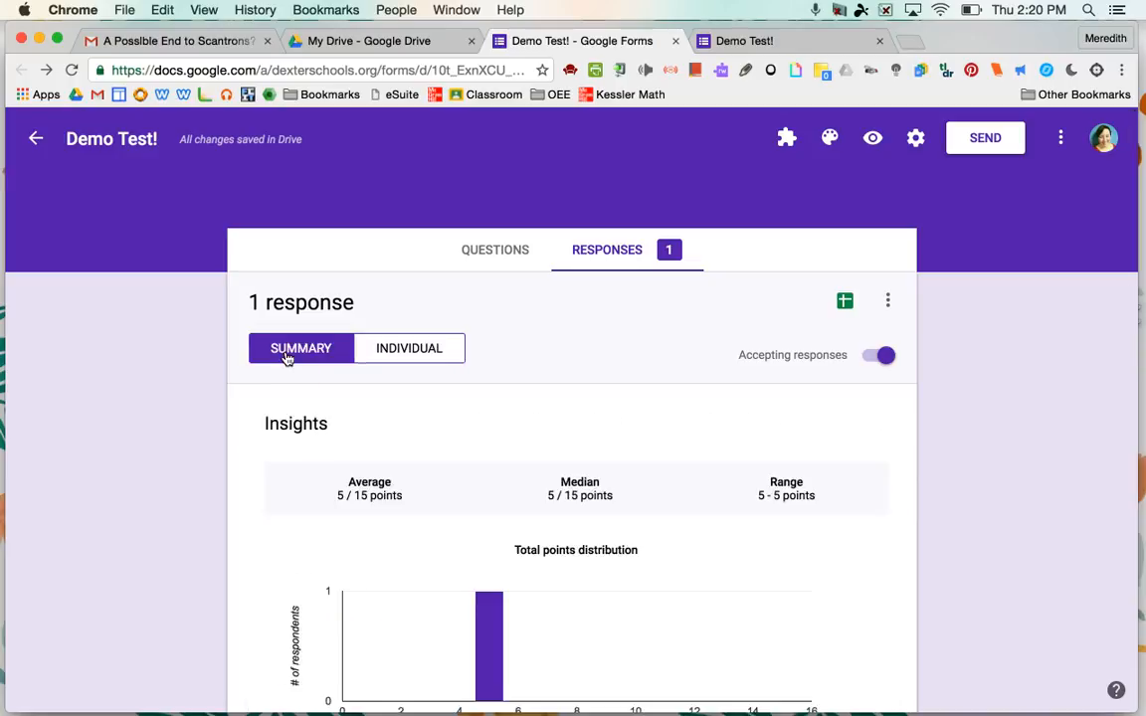
pyautogui.click(296, 359)
pyautogui.click(847, 302)
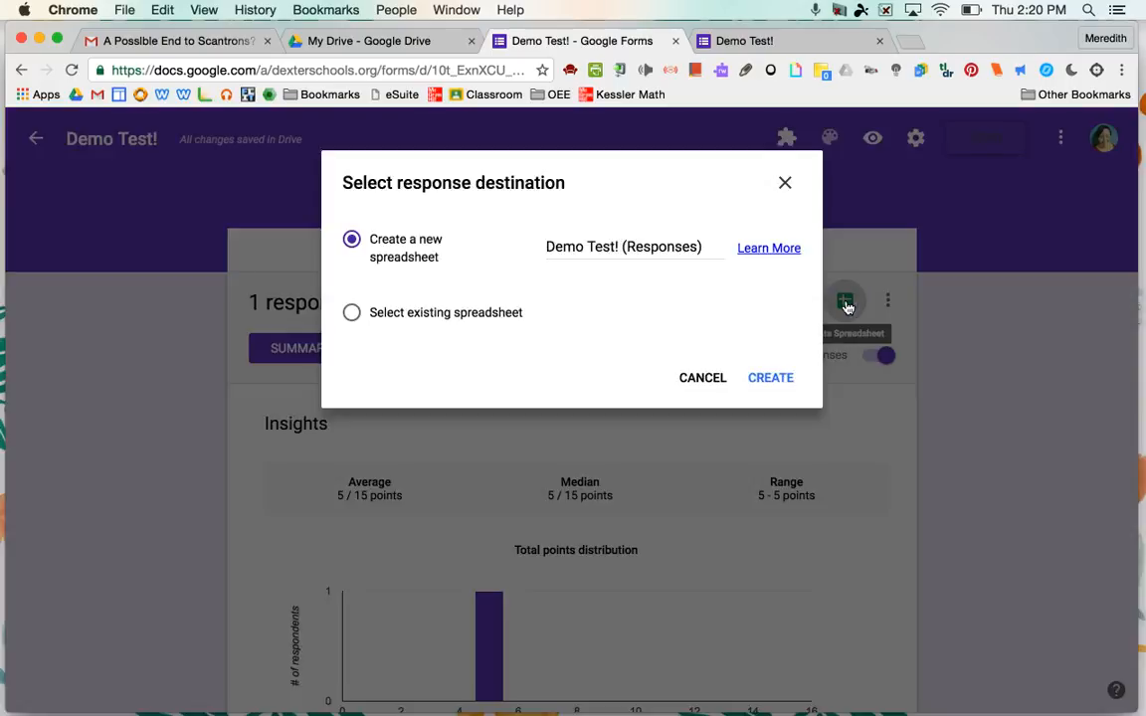
pyautogui.click(763, 380)
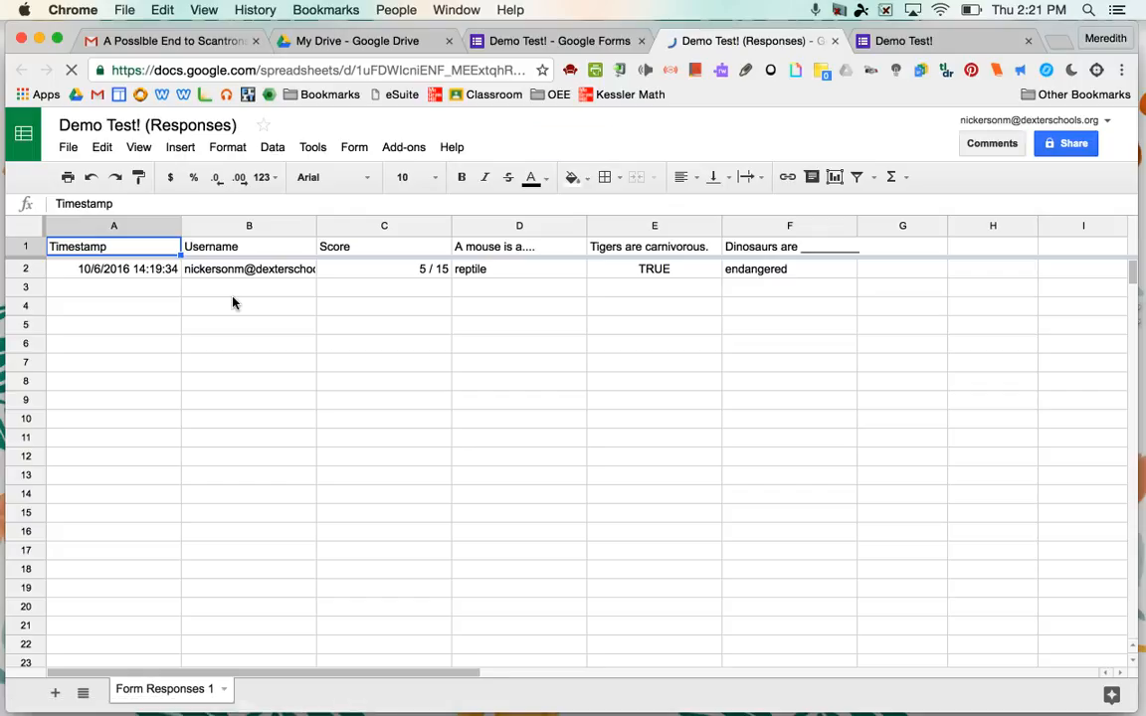
pyautogui.click(524, 47)
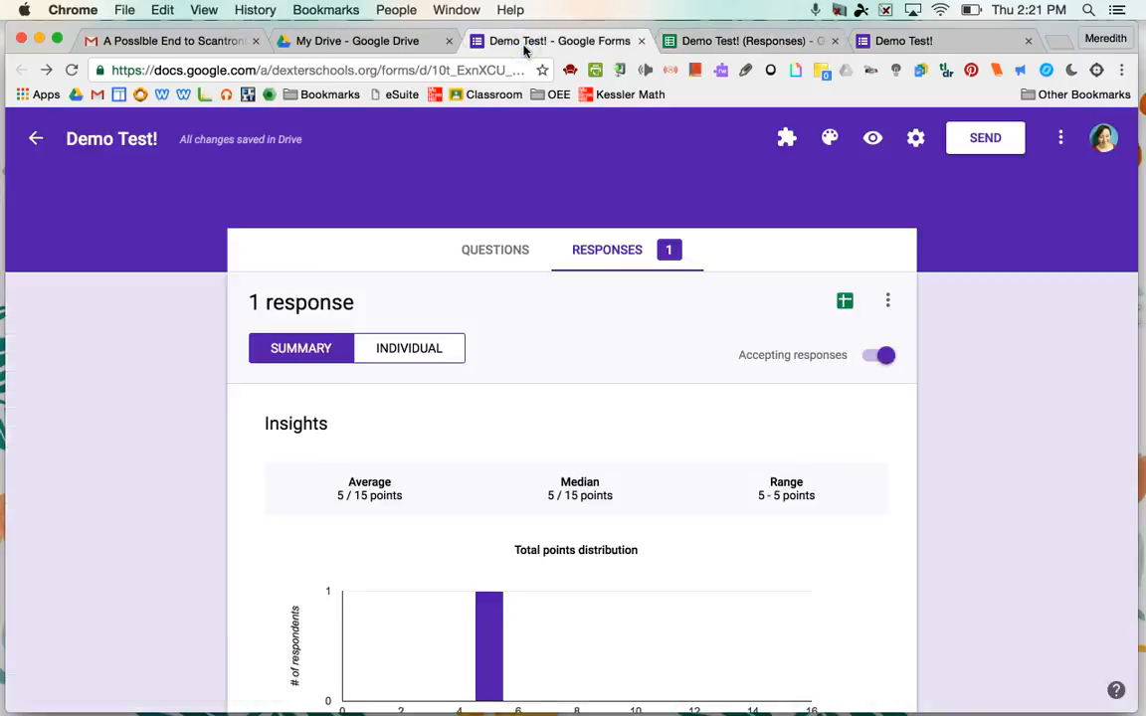